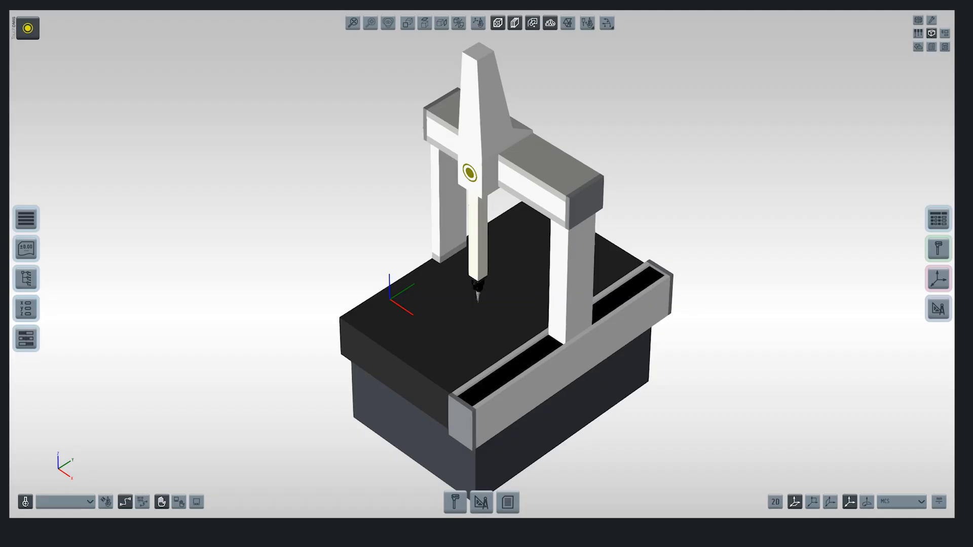
Step: Create a new measurement session and load the part's CAD model
click(28, 28)
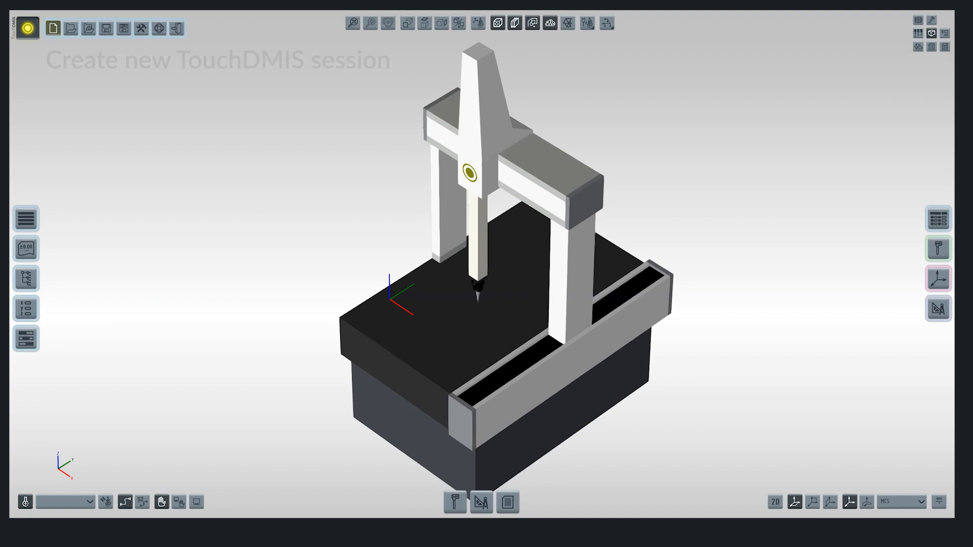
click(53, 28)
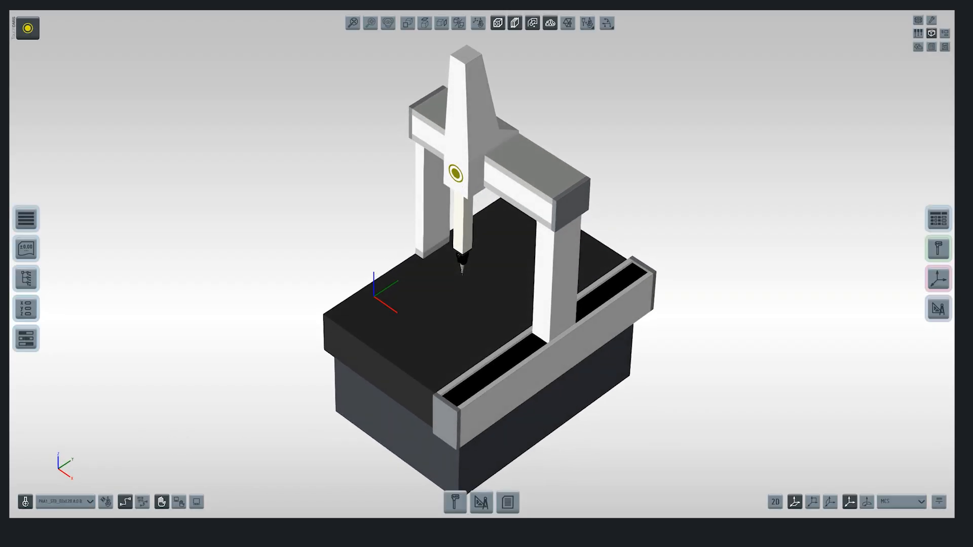
click(28, 28)
click(88, 27)
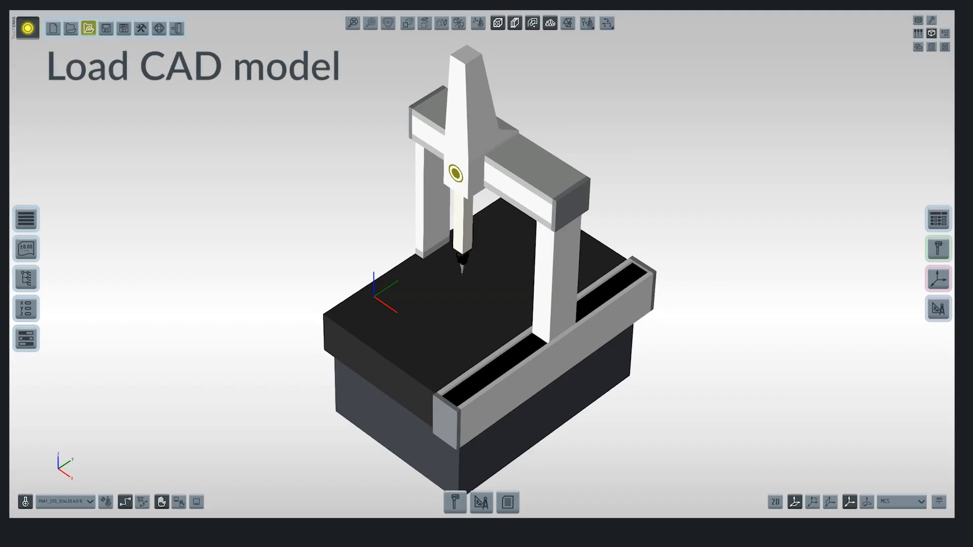
key(Return)
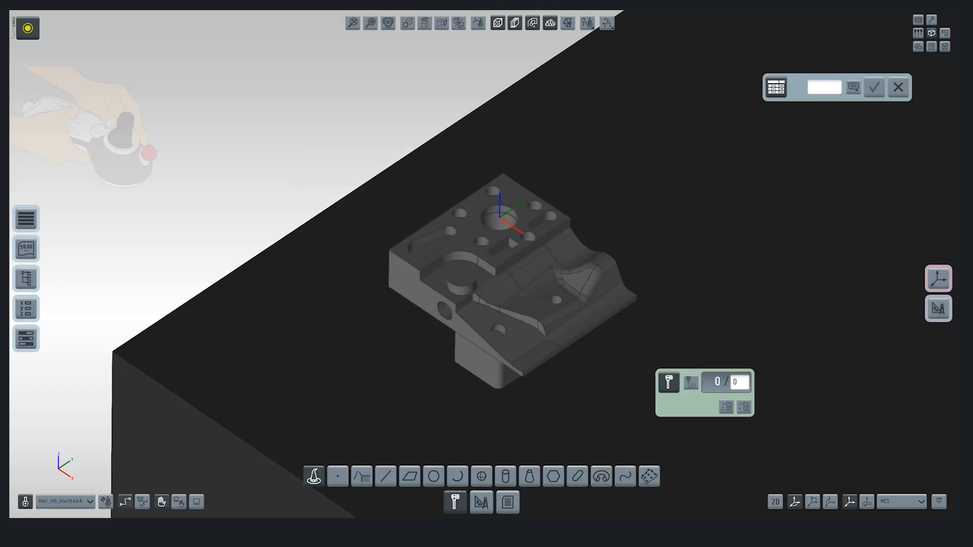
Step: Measure the part's top face and front side face as planes with three points each, matching both to their CAD faces
click(409, 477)
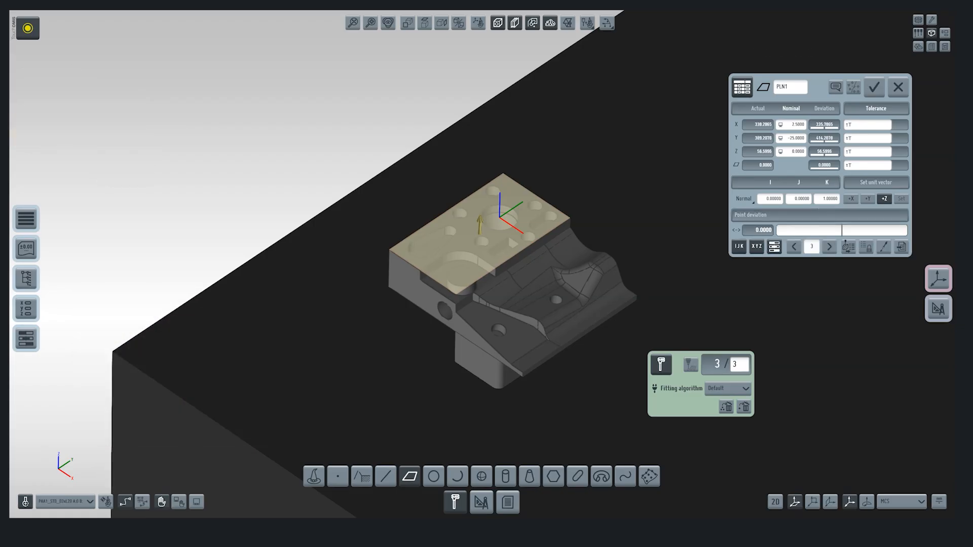
click(874, 87)
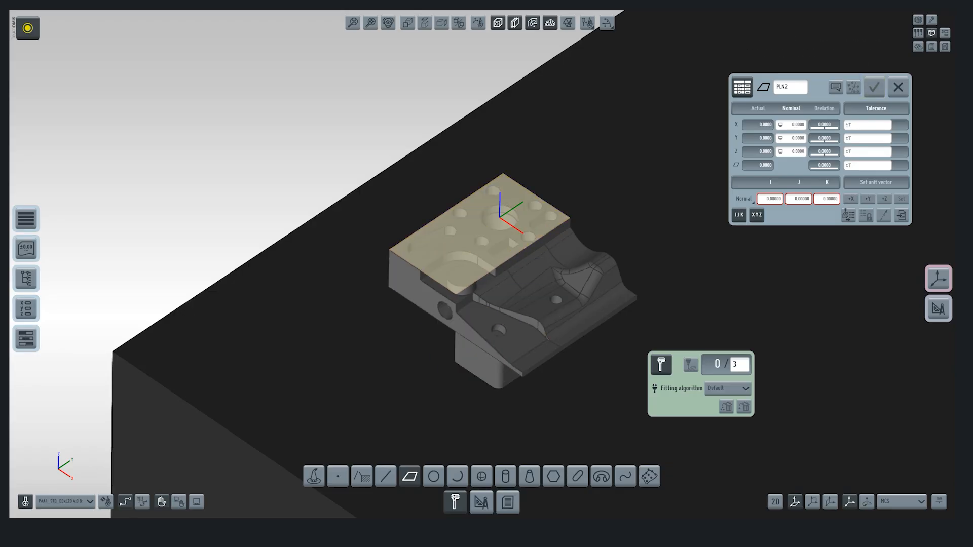
click(420, 298)
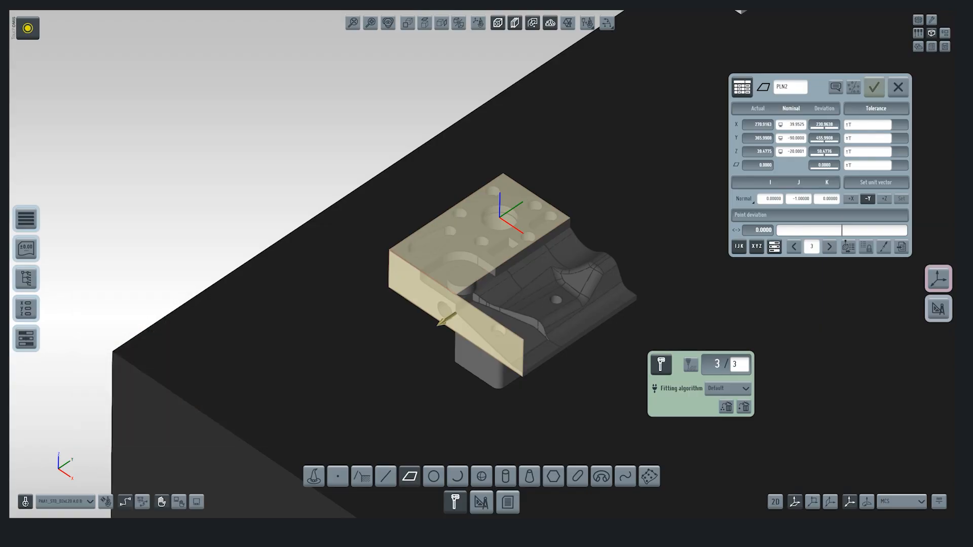
click(874, 87)
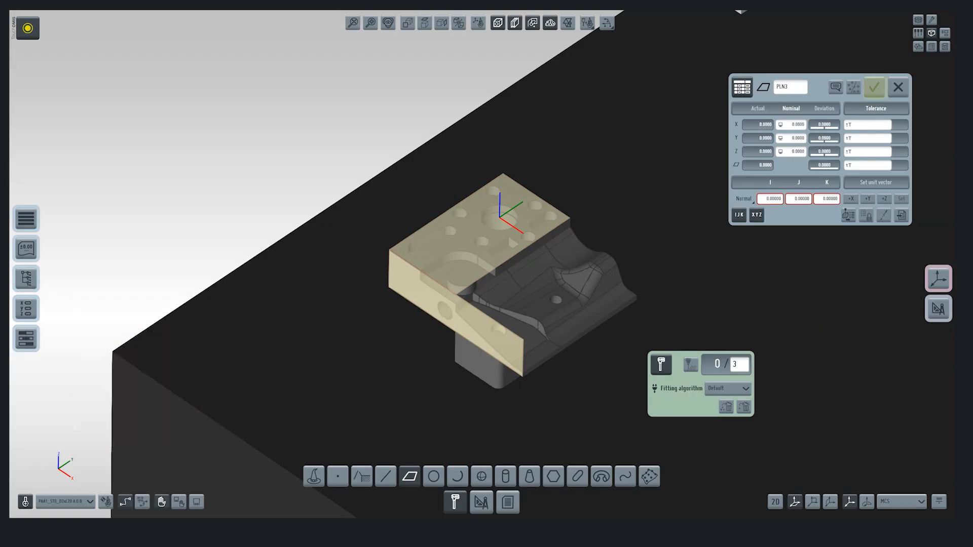
Step: Measure the 30 mm bore in the top face as a circle with four points, using the CAD model for its nominals
click(433, 477)
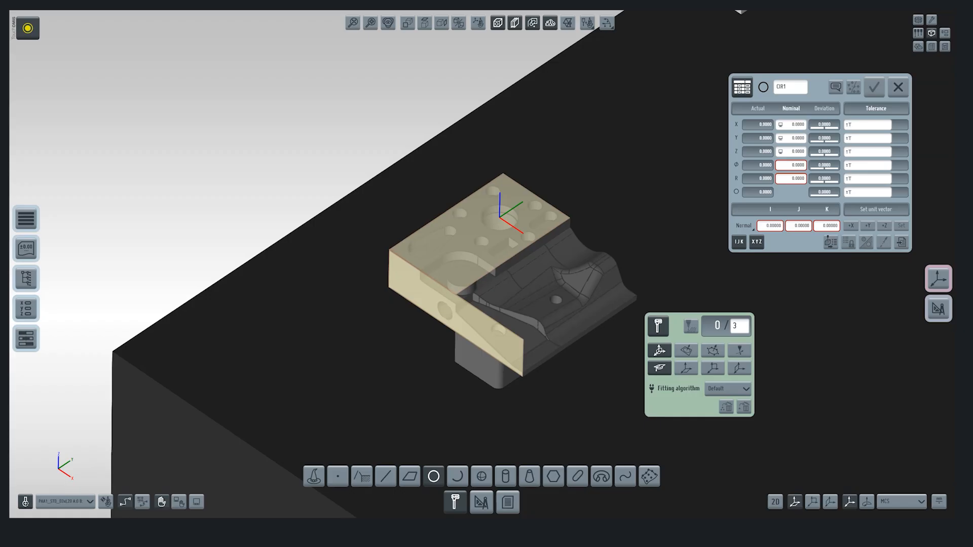
scroll(486, 204, up, 4)
click(498, 209)
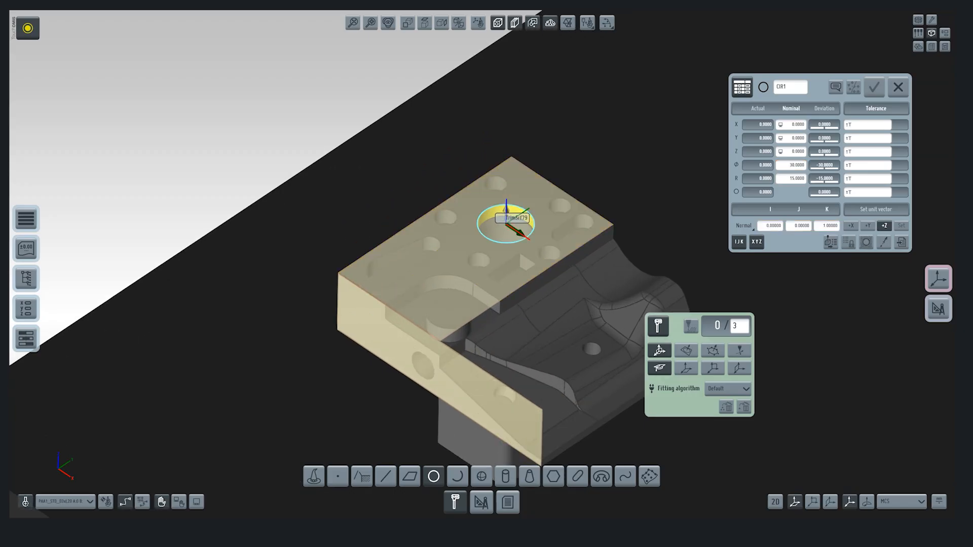
scroll(677, 245, down, 3)
middle_drag(588, 326, 536, 318)
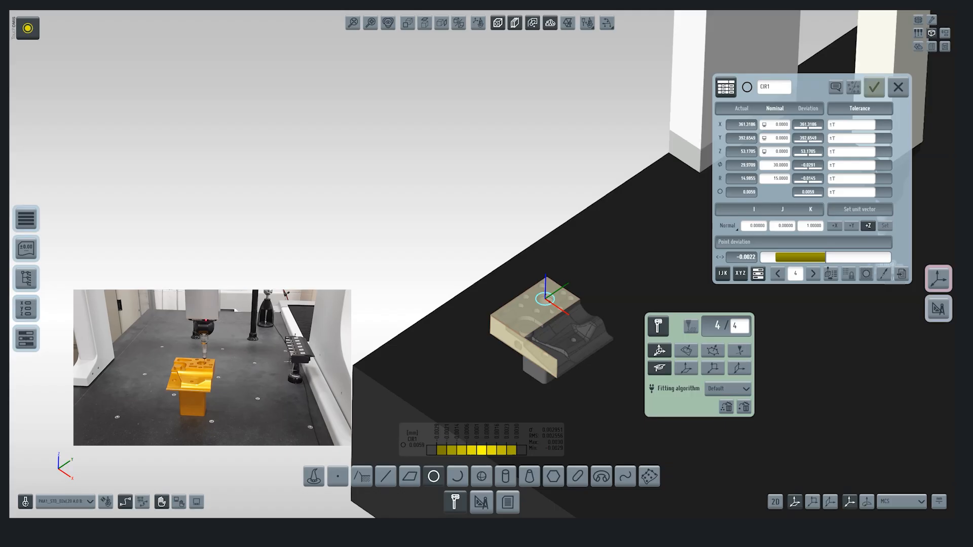
click(874, 87)
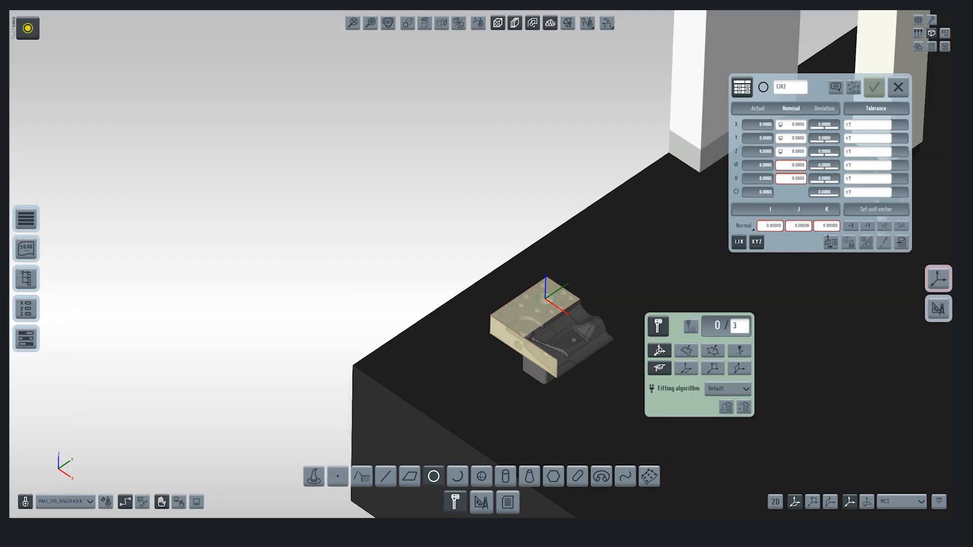
click(743, 88)
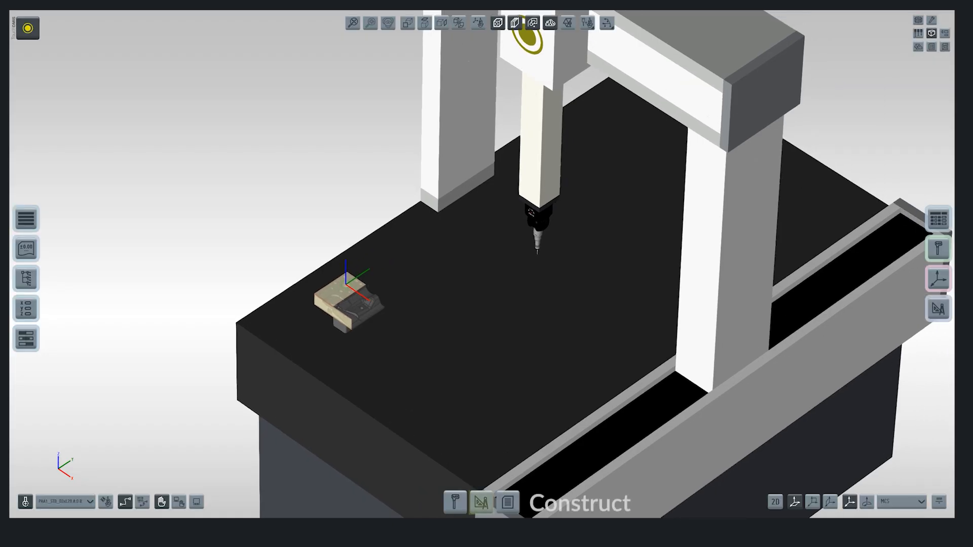
Step: Construct a 3-2-1 datum with the top plane as primary, the side plane as secondary and the bore circle as tertiary
click(481, 503)
click(685, 476)
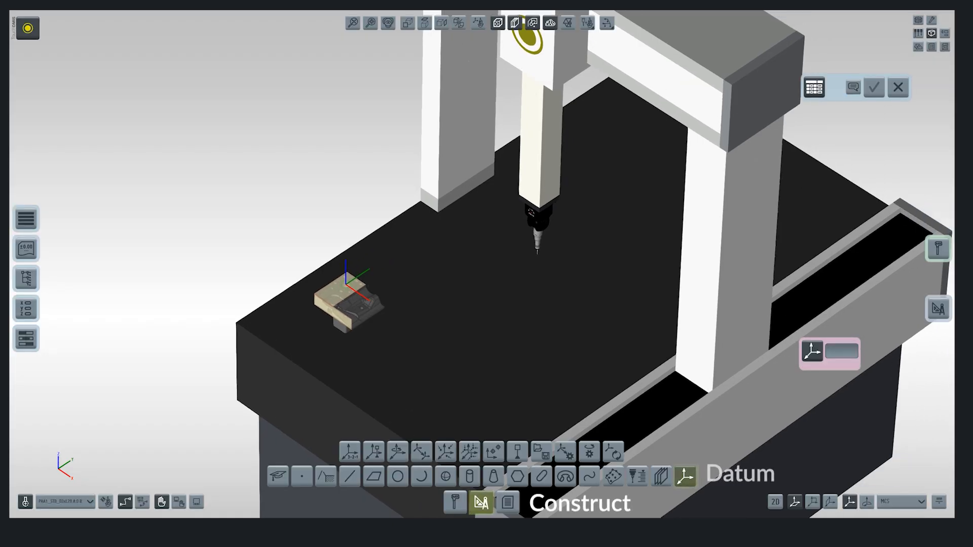
click(350, 451)
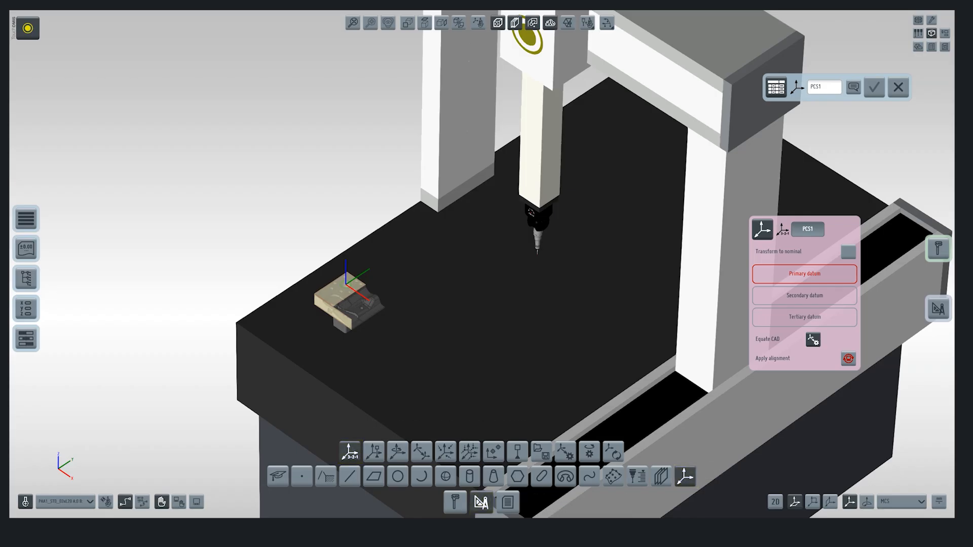
scroll(319, 319, up, 5)
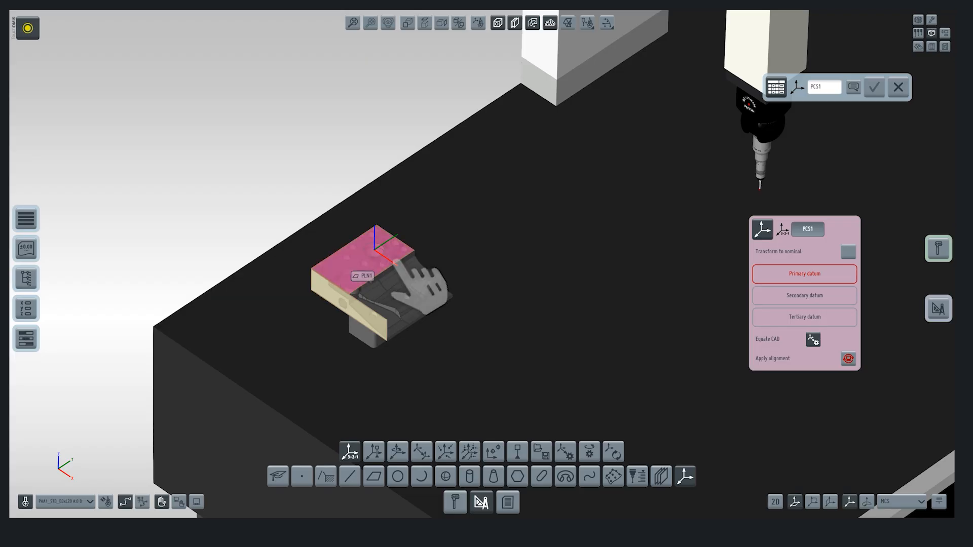
click(395, 259)
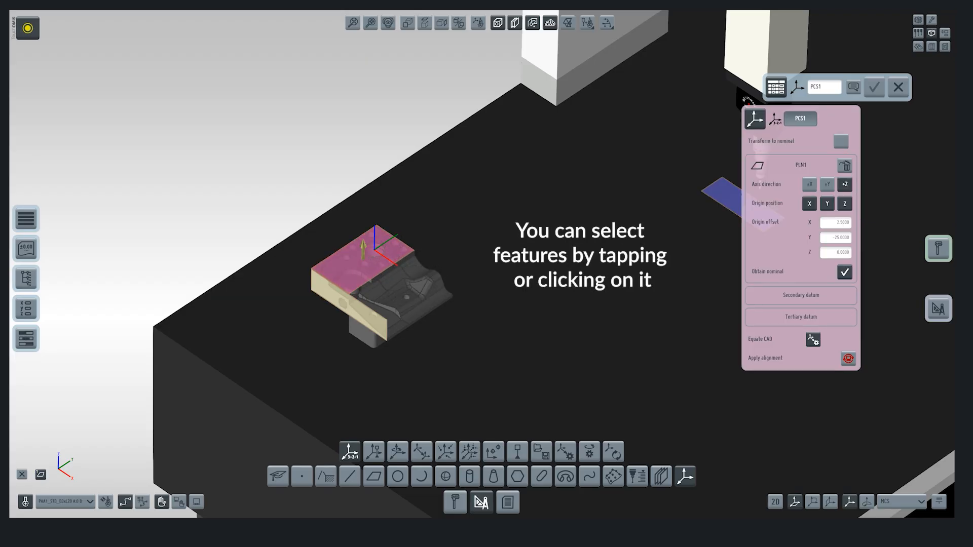
click(329, 304)
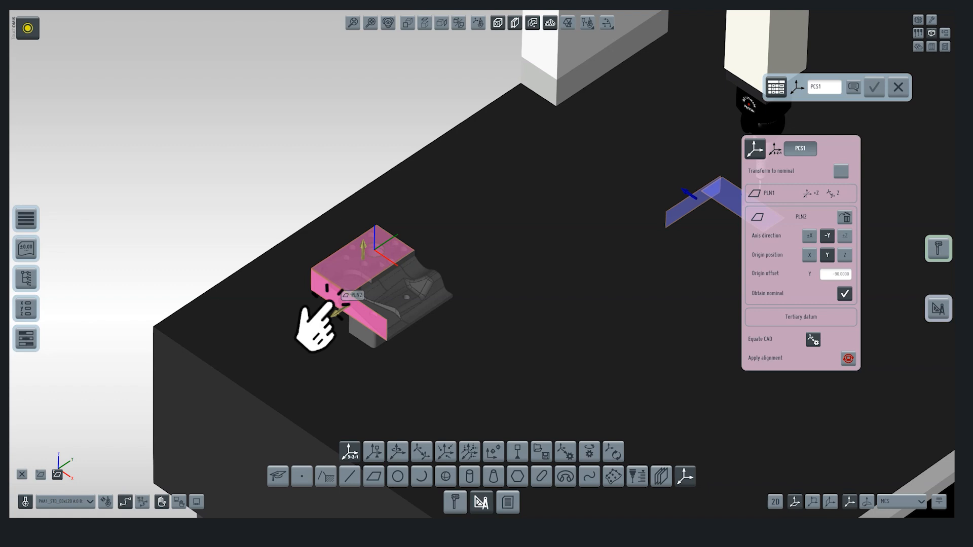
scroll(344, 266, up, 3)
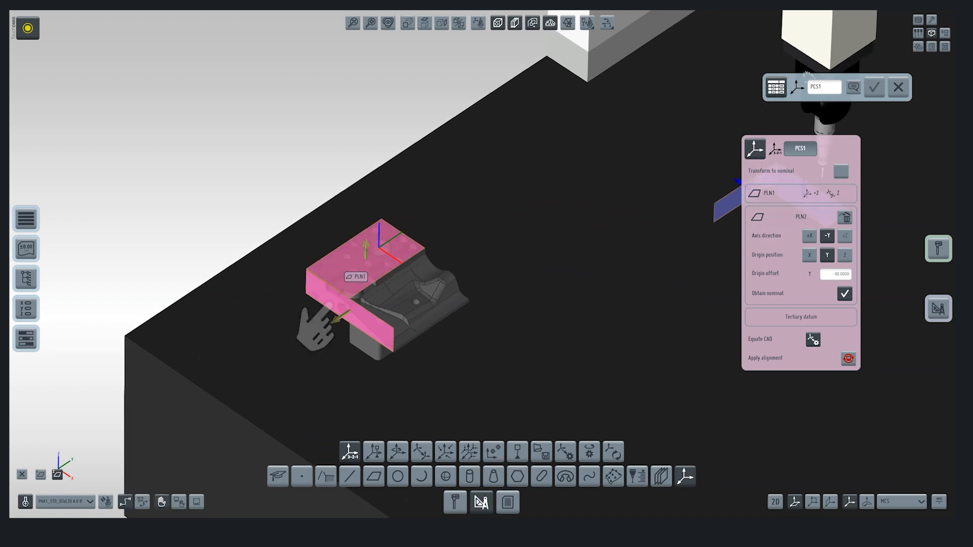
click(390, 248)
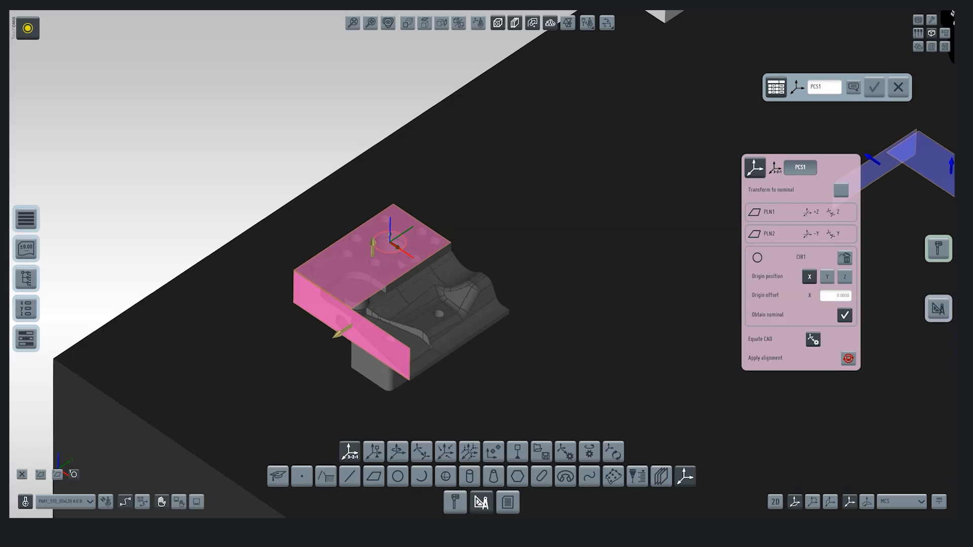
Step: Check the datum assignments, remove the Y origin from the side plane and set both X and Y origins from the bore circle
click(801, 212)
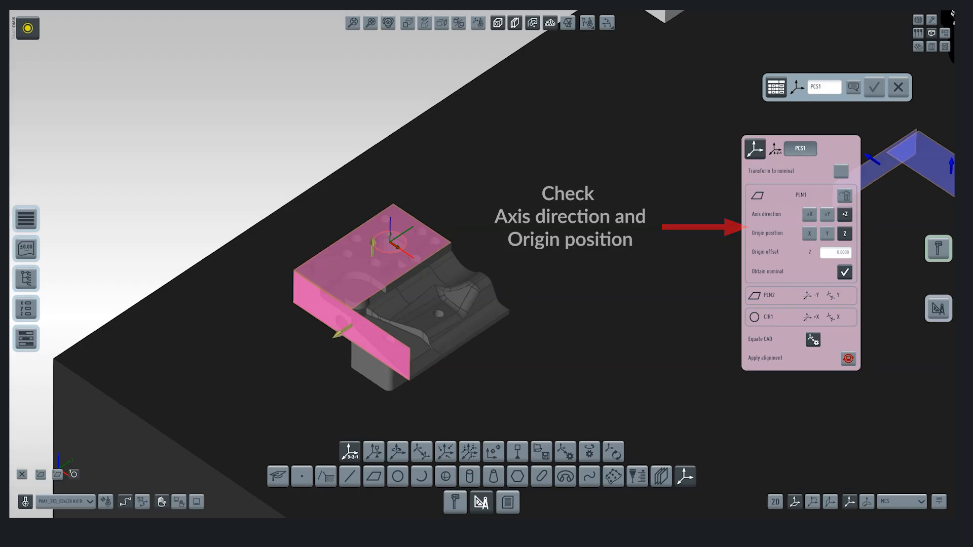
click(800, 295)
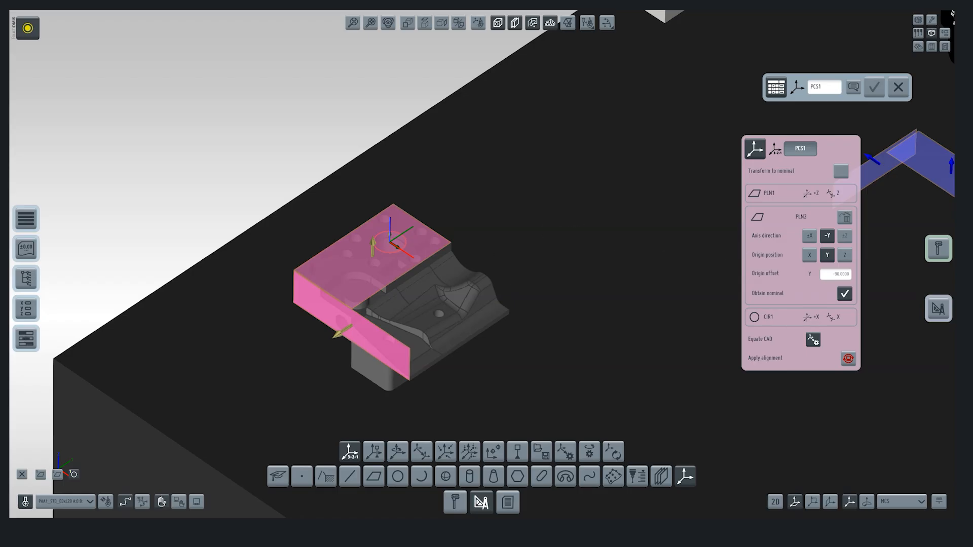
click(827, 255)
click(804, 317)
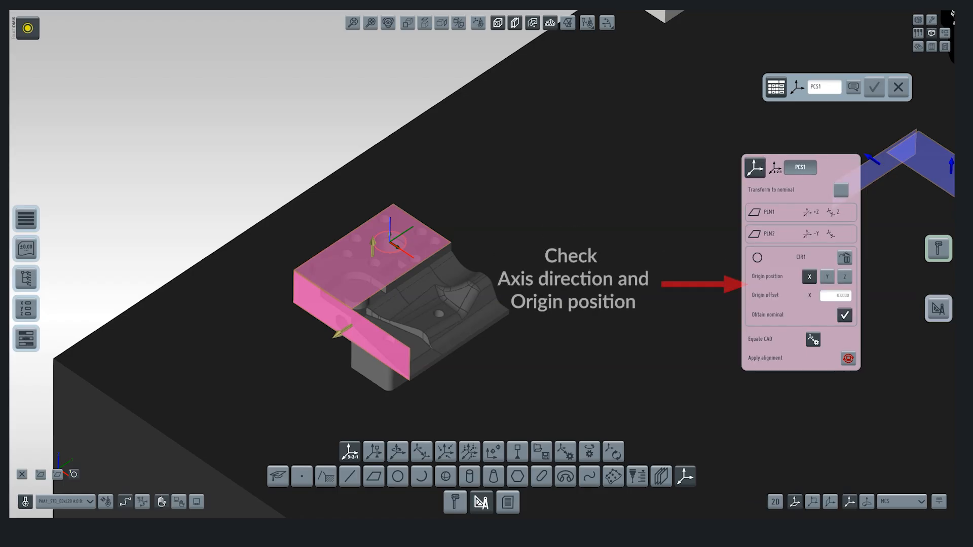
click(827, 277)
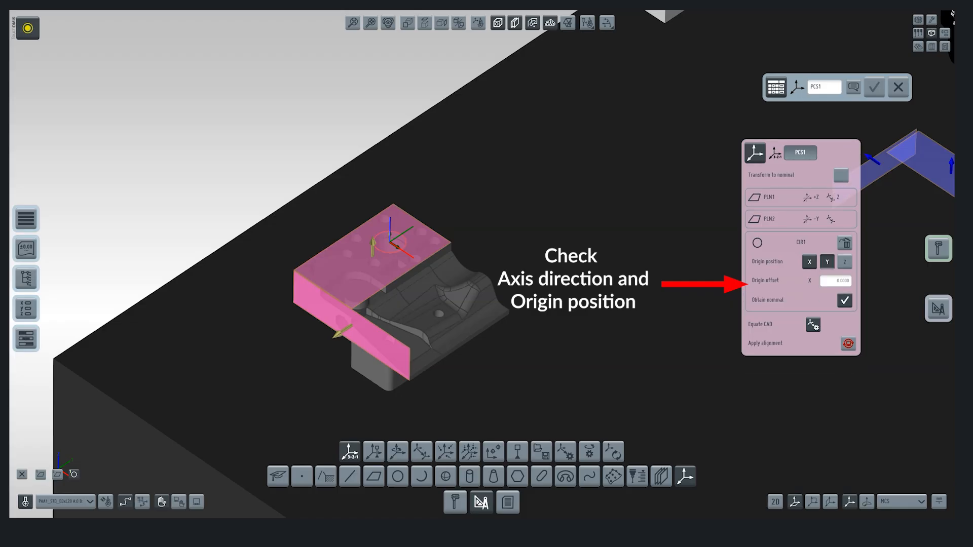
Step: Apply the 3-2-1 alignment with the CAD model equated and save the coordinate system as PCS1
scroll(676, 293, down, 4)
scroll(676, 292, down, 1)
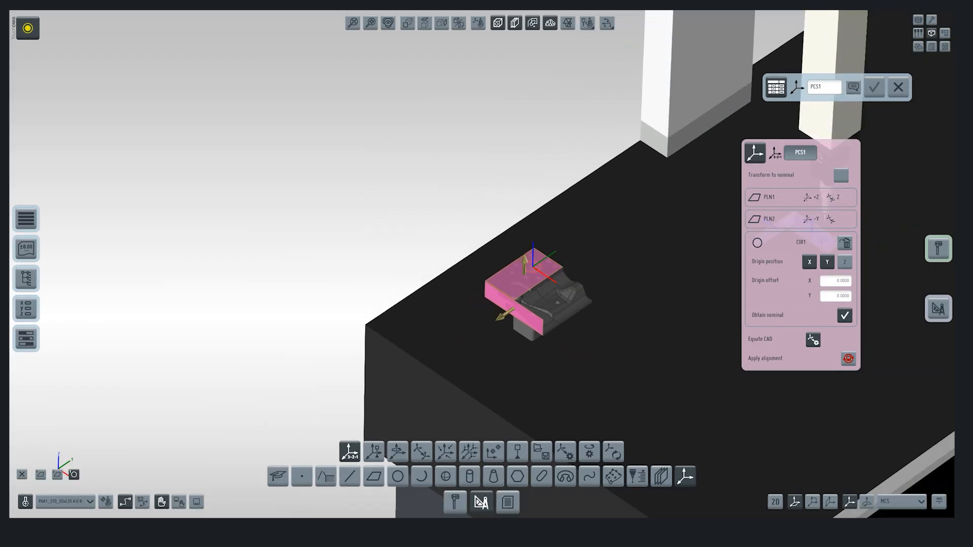
middle_drag(676, 293, 503, 289)
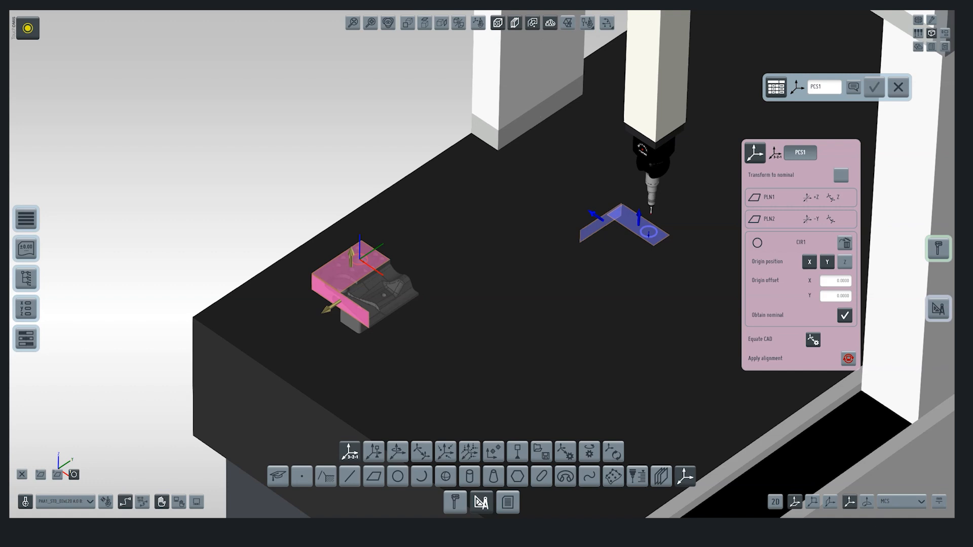
click(848, 359)
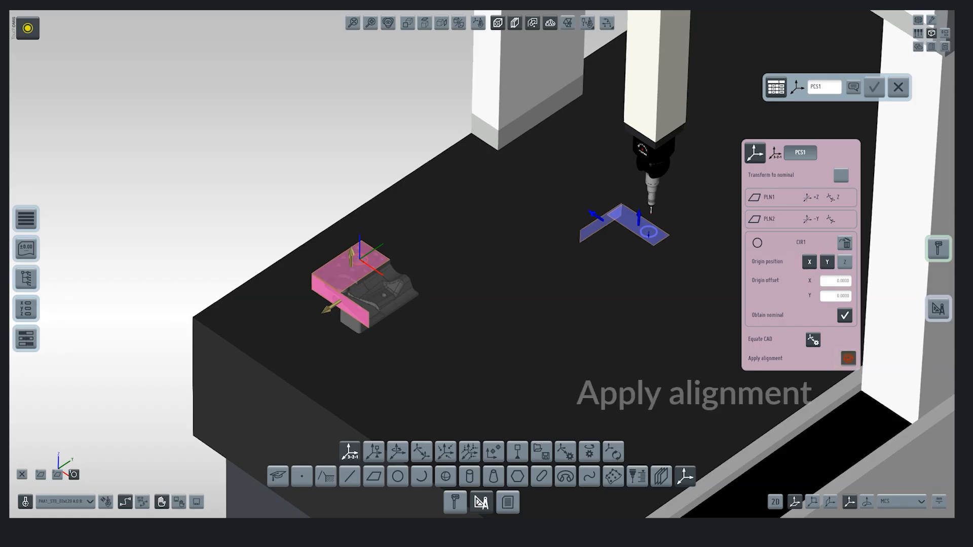
click(848, 359)
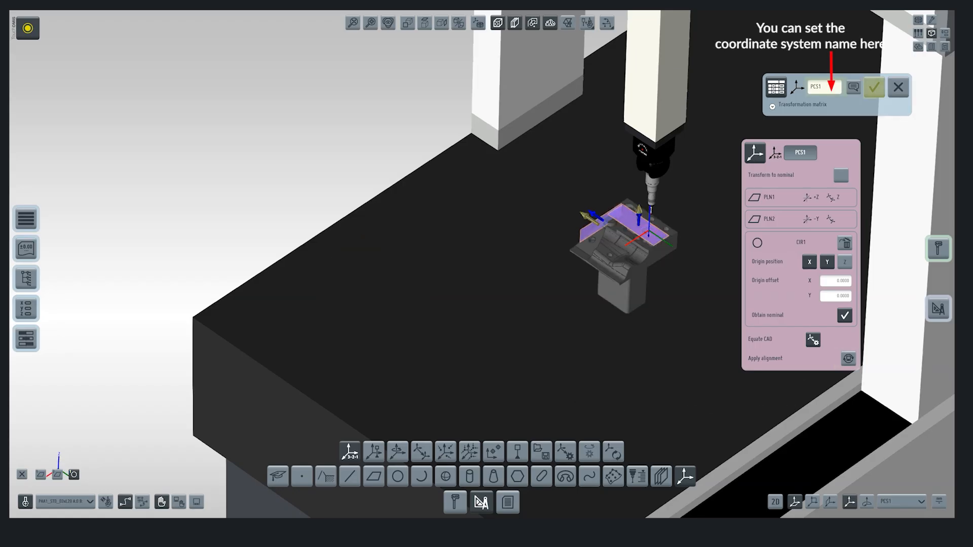
click(874, 87)
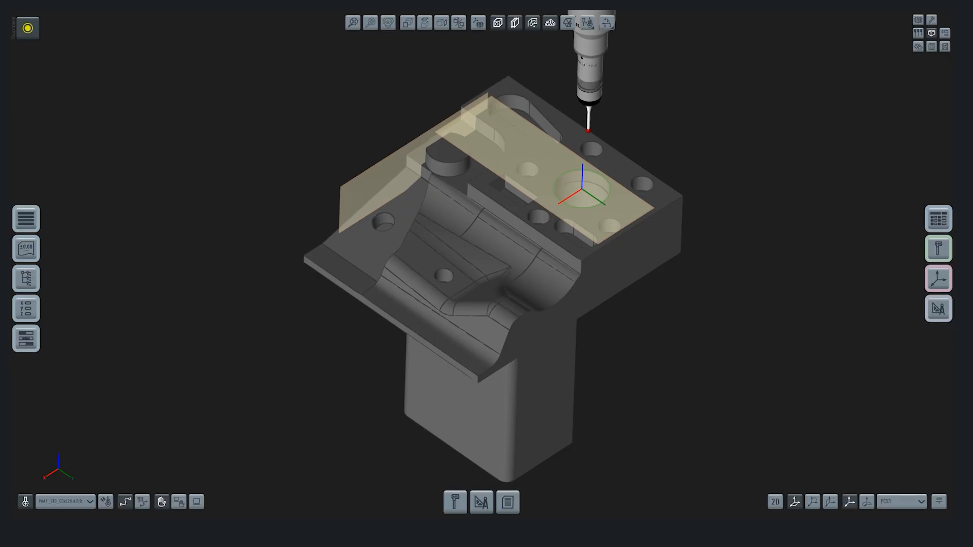
Step: In semi-automatic mode, measure six single points: three on the top face, two on the +Y side face and one on the -X side face
click(179, 501)
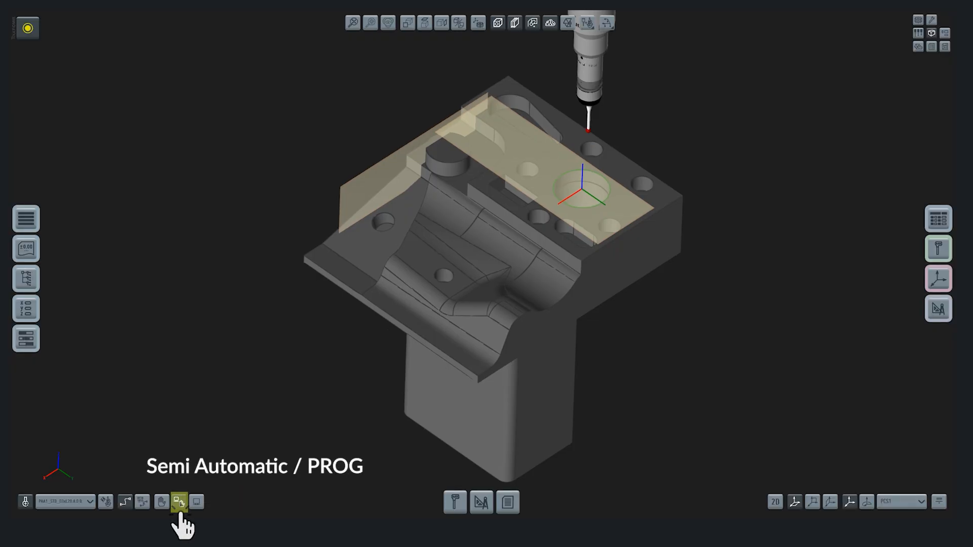
click(455, 502)
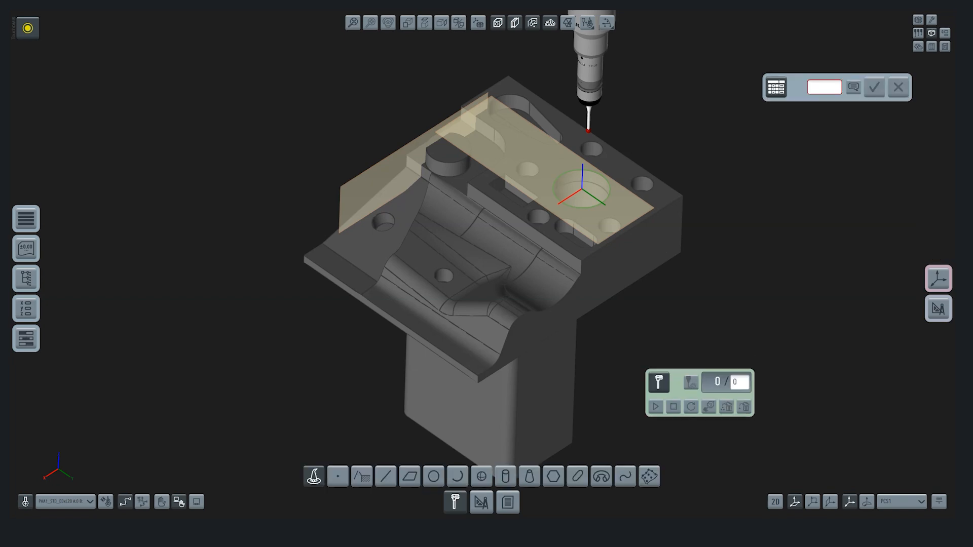
click(338, 476)
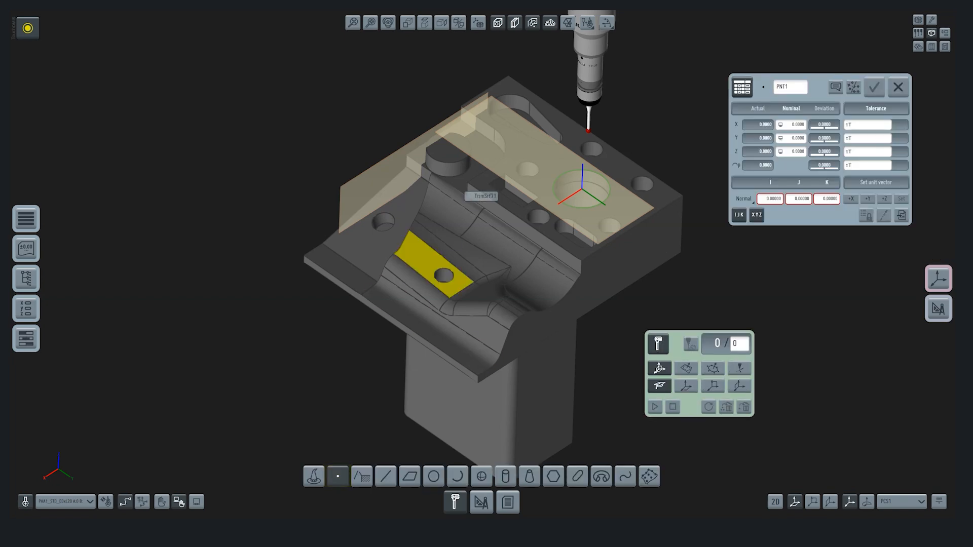
click(476, 180)
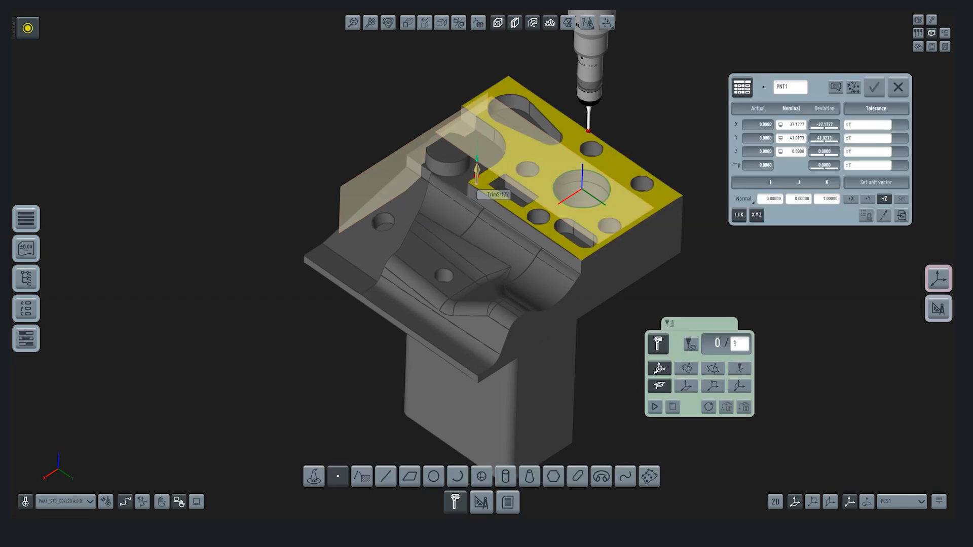
click(655, 407)
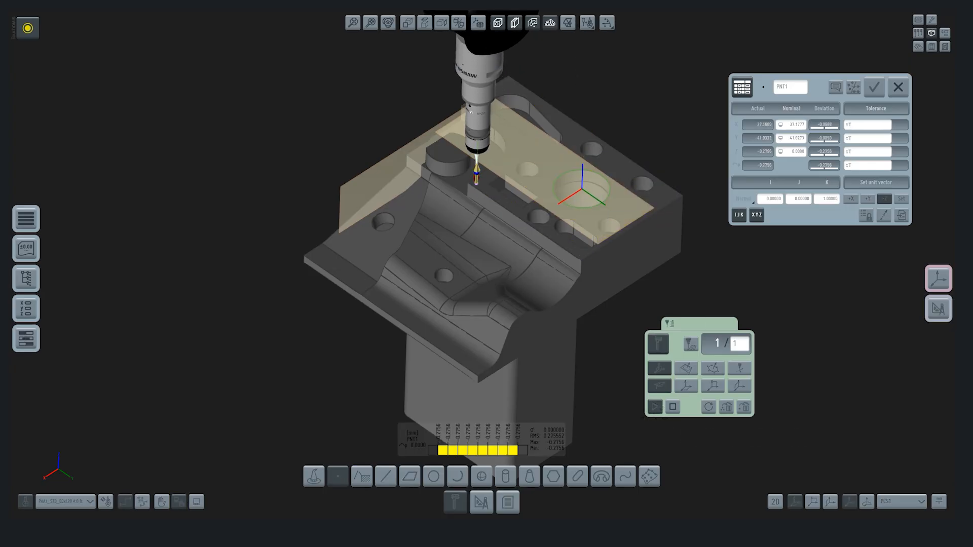
click(672, 195)
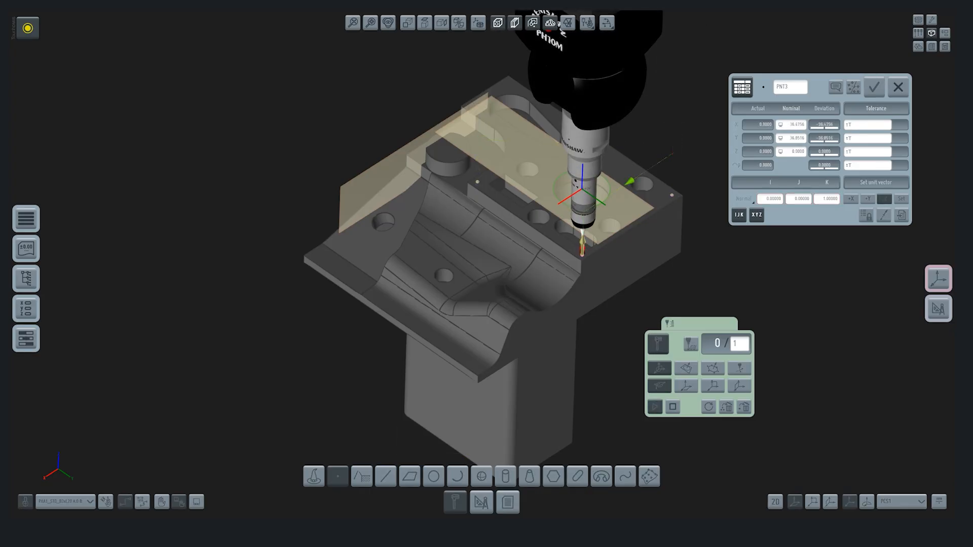
click(874, 87)
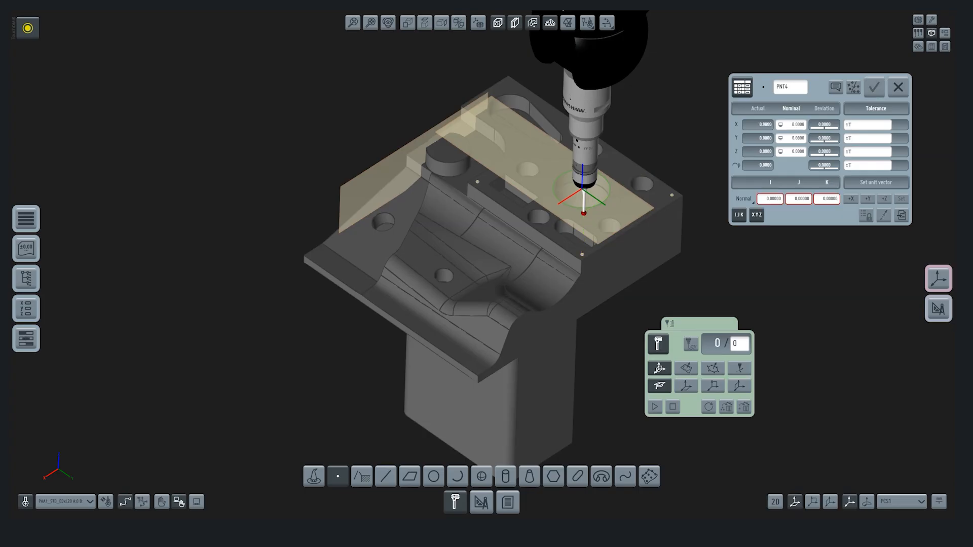
click(552, 344)
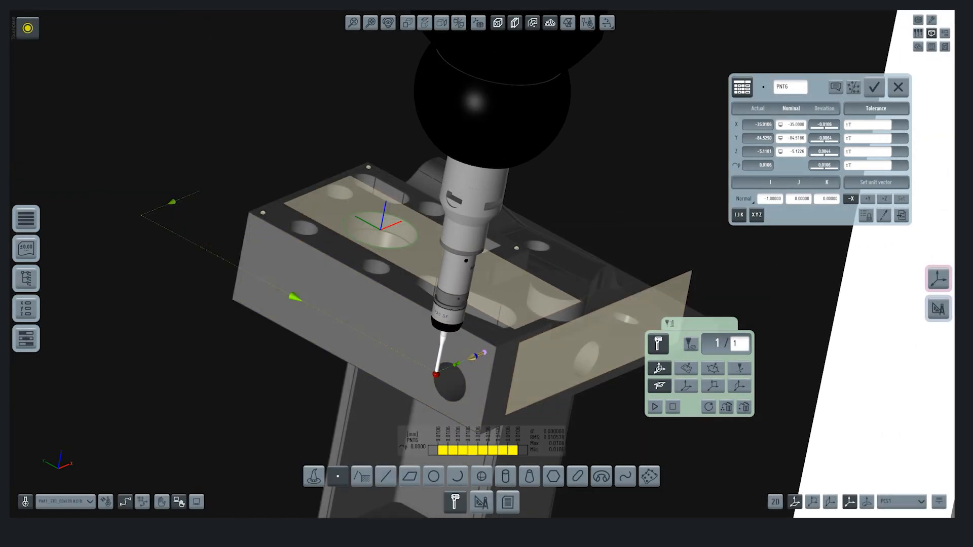
click(874, 87)
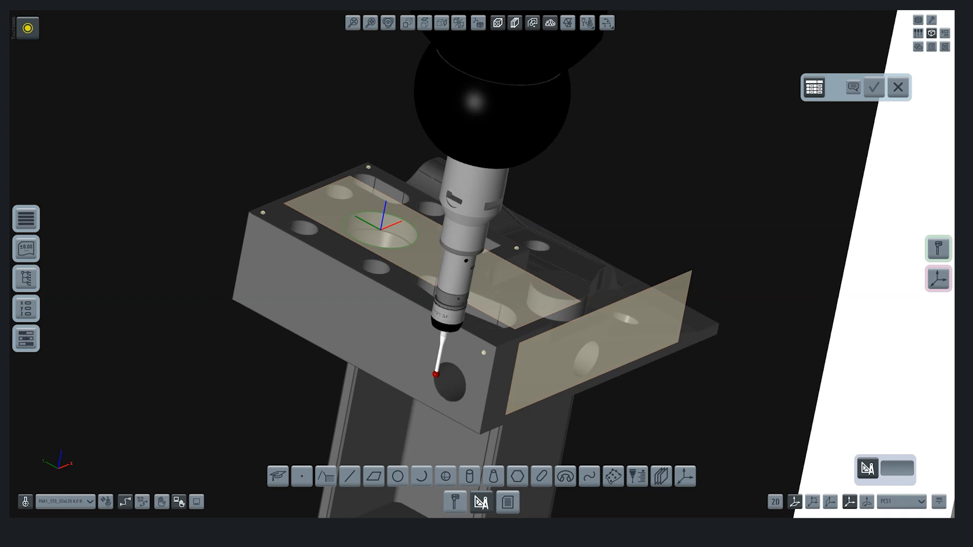
Step: Construct the best-fit coordinate system PCS2 from points PNT1 to PNT6 and equate the CAD model to it
click(685, 477)
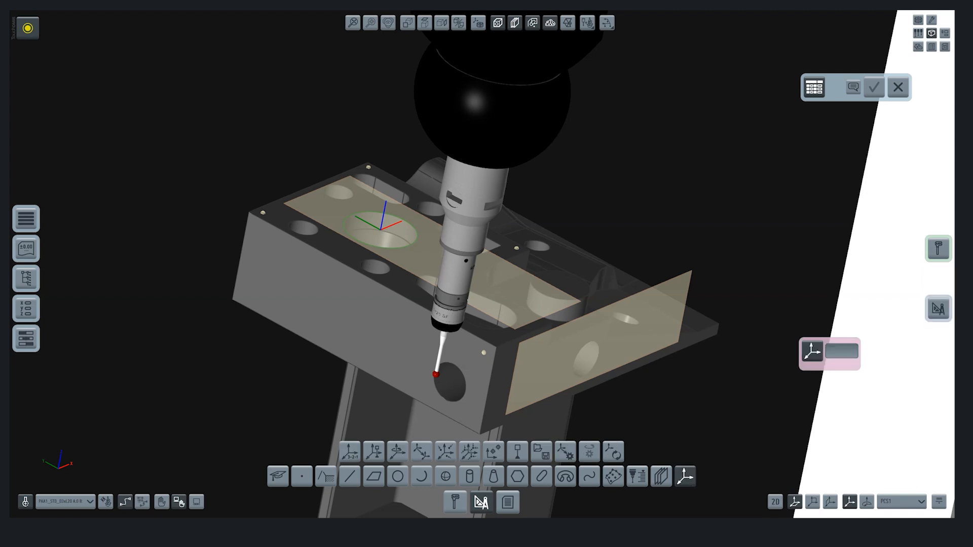
click(445, 452)
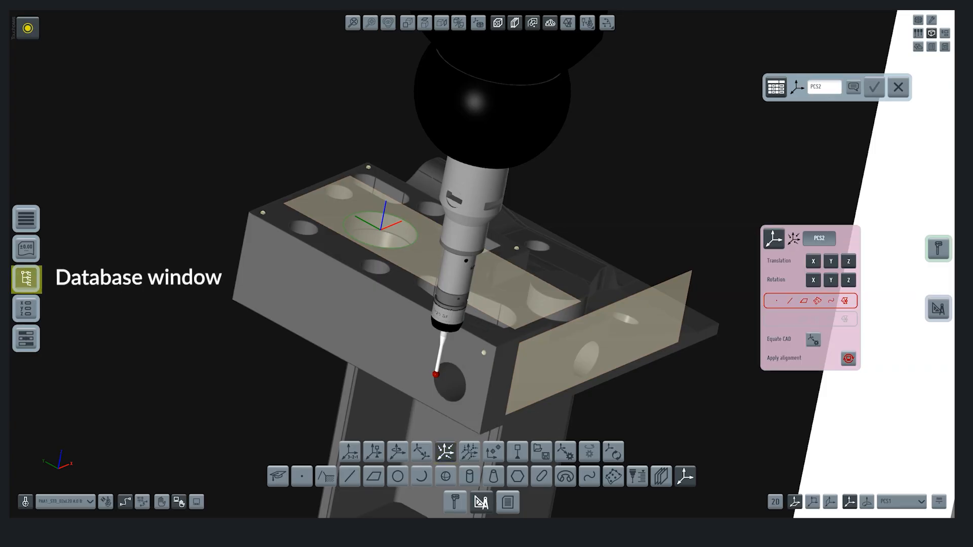
click(26, 279)
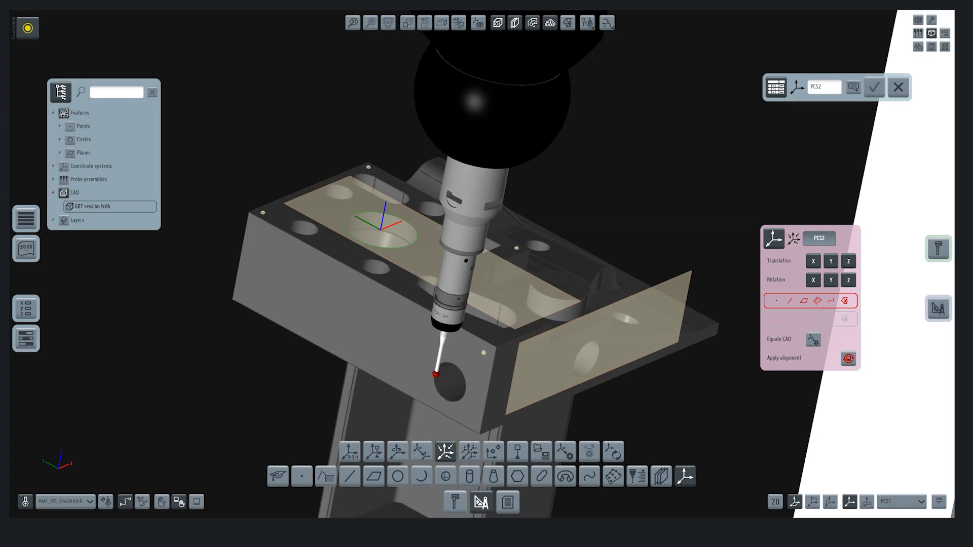
click(59, 126)
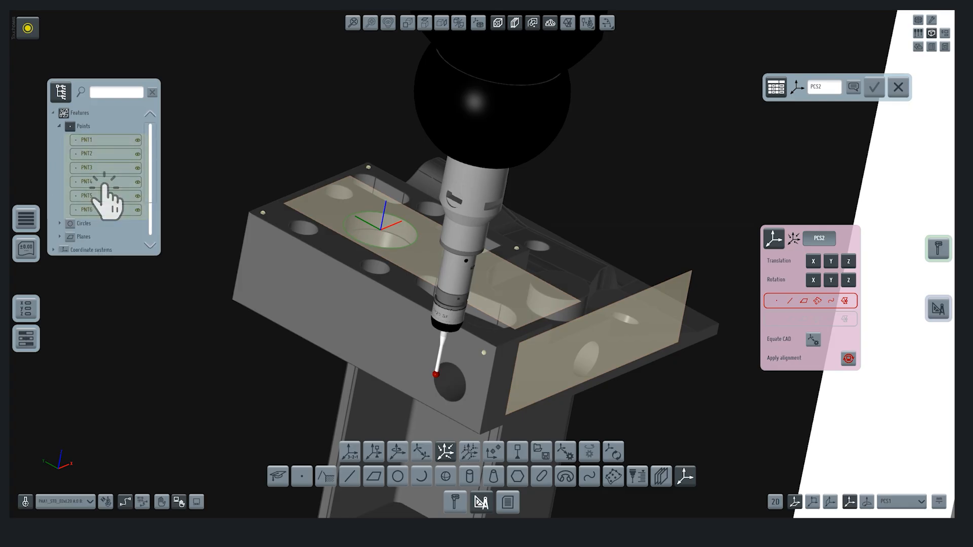
click(106, 140)
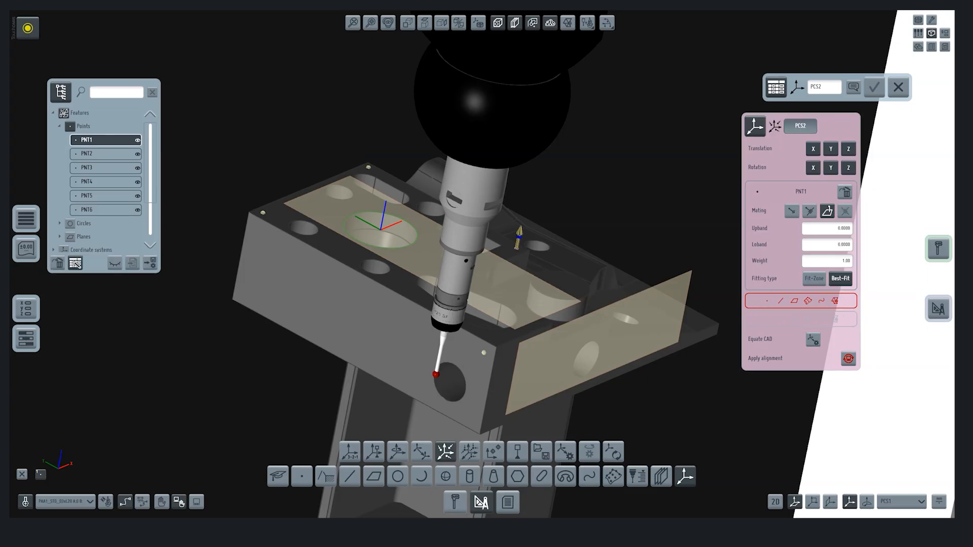
click(106, 153)
click(106, 168)
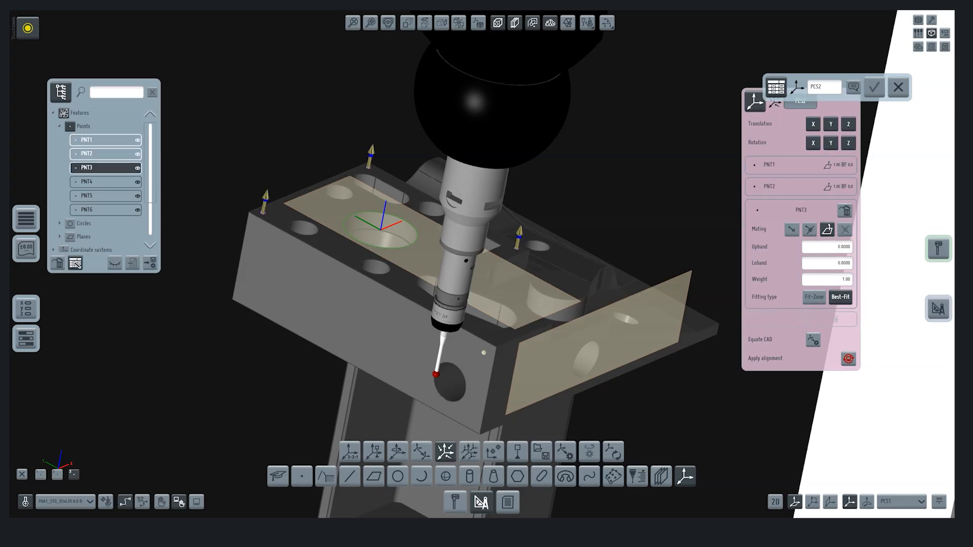
click(105, 182)
click(106, 196)
click(105, 210)
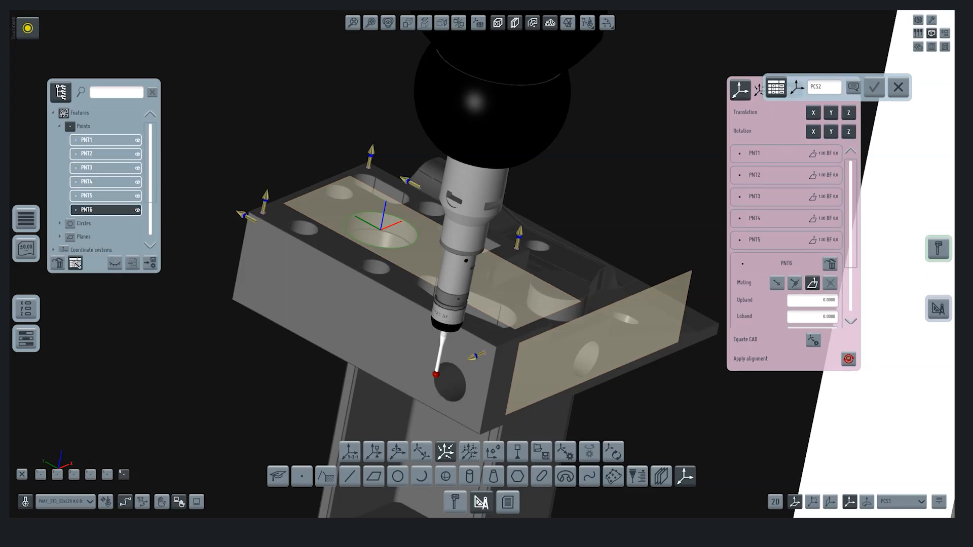
click(813, 340)
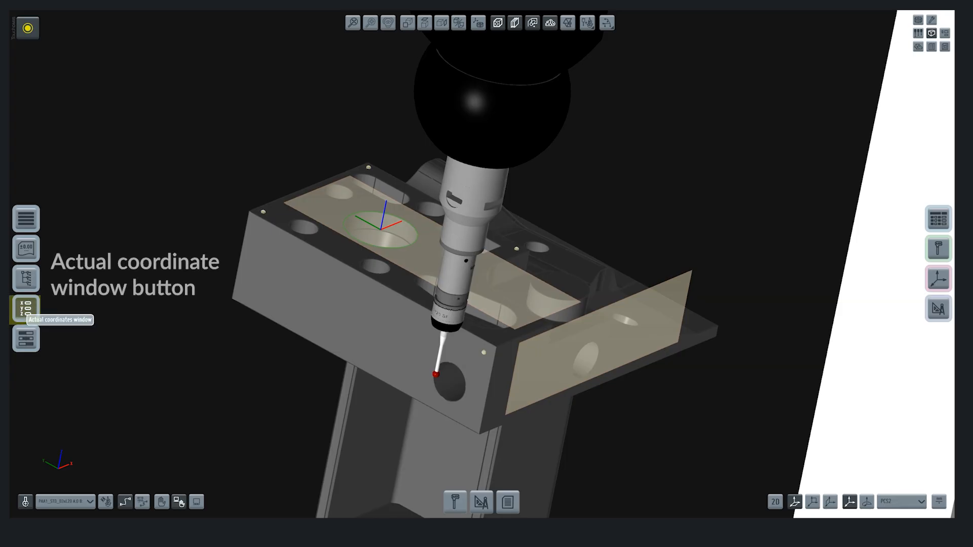
Step: Display the actual coordinates in GoTo mode and place the probe target above the part at about X 0, Z 89
click(26, 308)
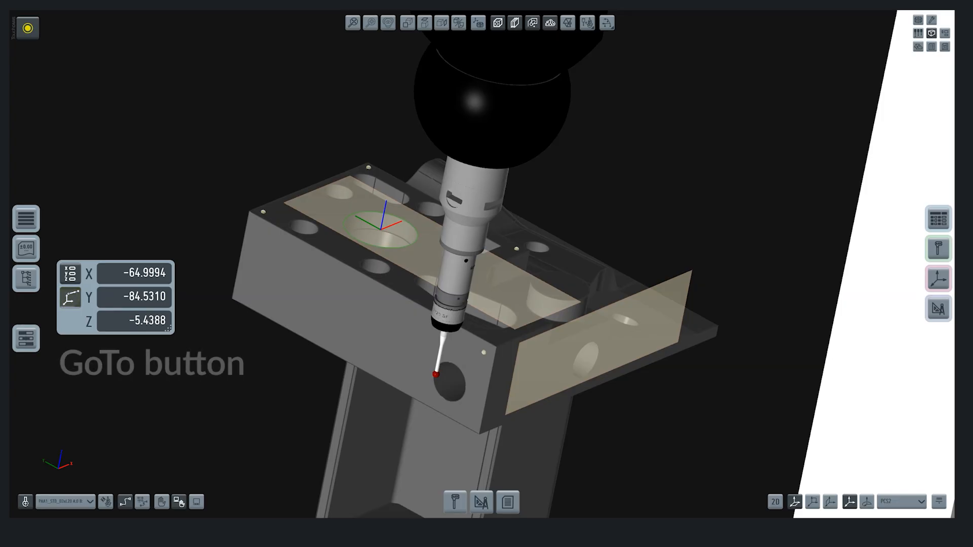
click(70, 298)
scroll(350, 340, down, 4)
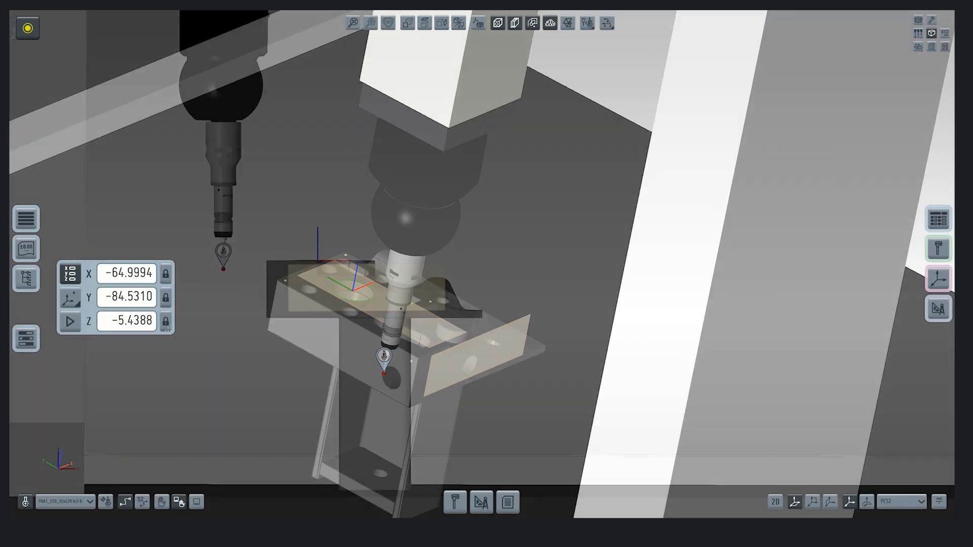
mouse_move(223, 255)
mouse_down()
mouse_move(374, 123)
mouse_move(317, 115)
mouse_up()
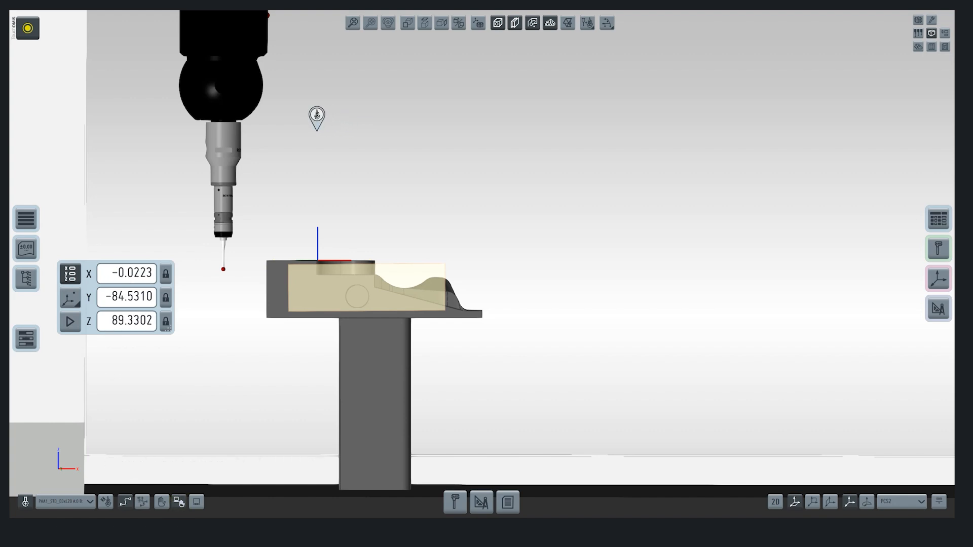
Step: In the side view, shift the GoTo target to about Y 2.5, Z 104 and send the probe there
scroll(292, 174, down, 3)
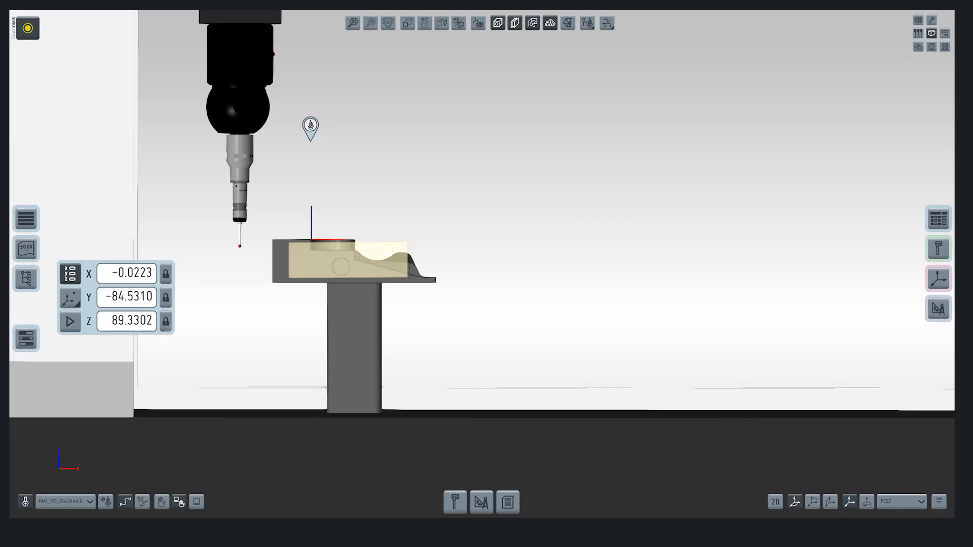
click(442, 23)
drag(418, 125, 324, 109)
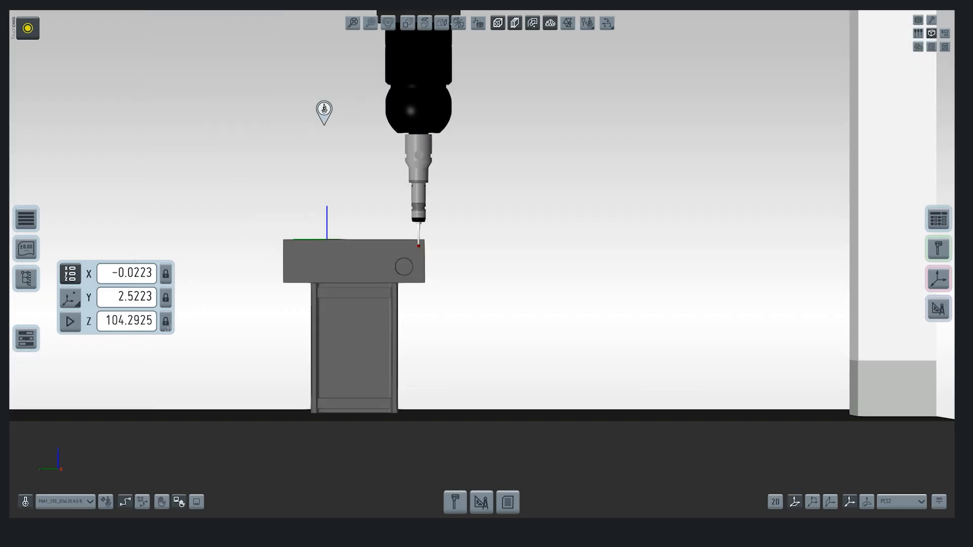
drag(573, 304, 512, 349)
click(69, 321)
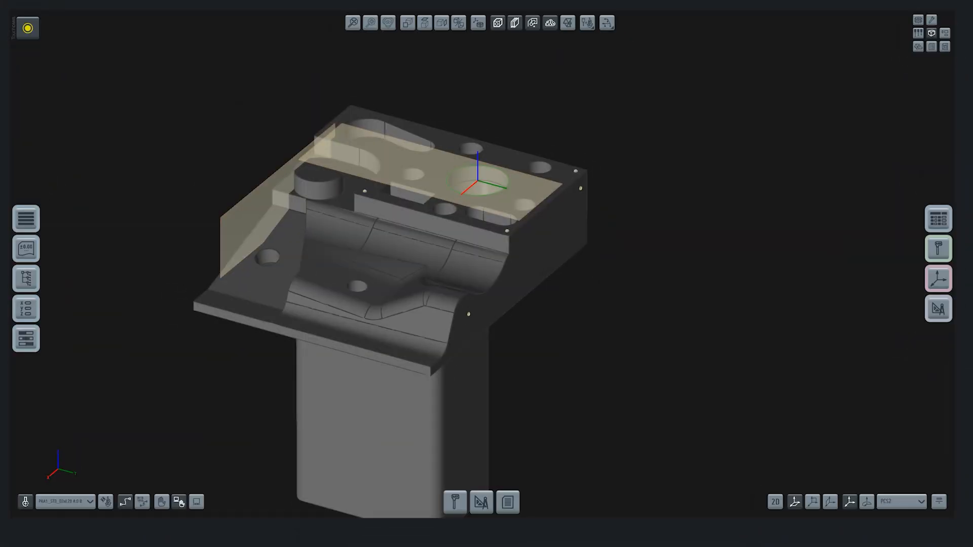
Step: Set up a plane measurement on the CAD model's top face with 10 measuring points
click(455, 502)
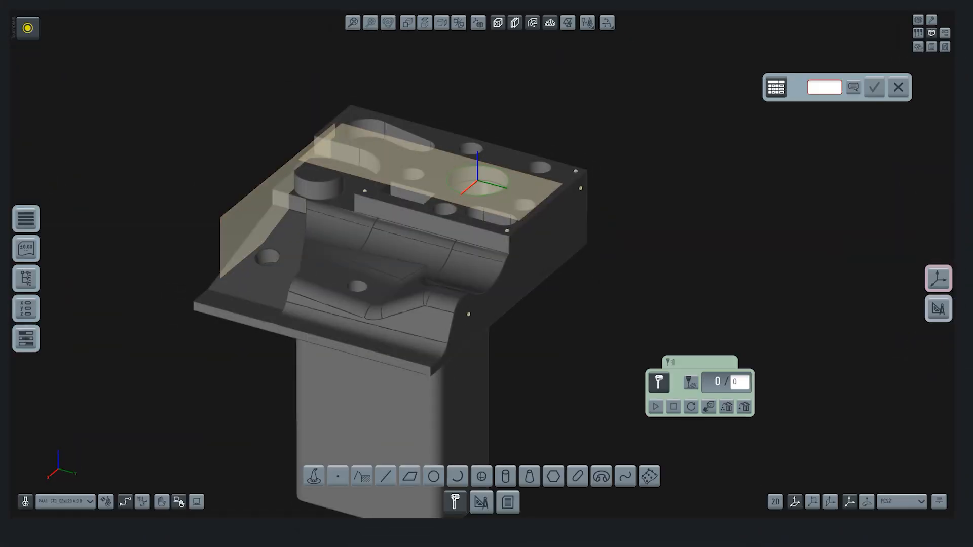
click(409, 477)
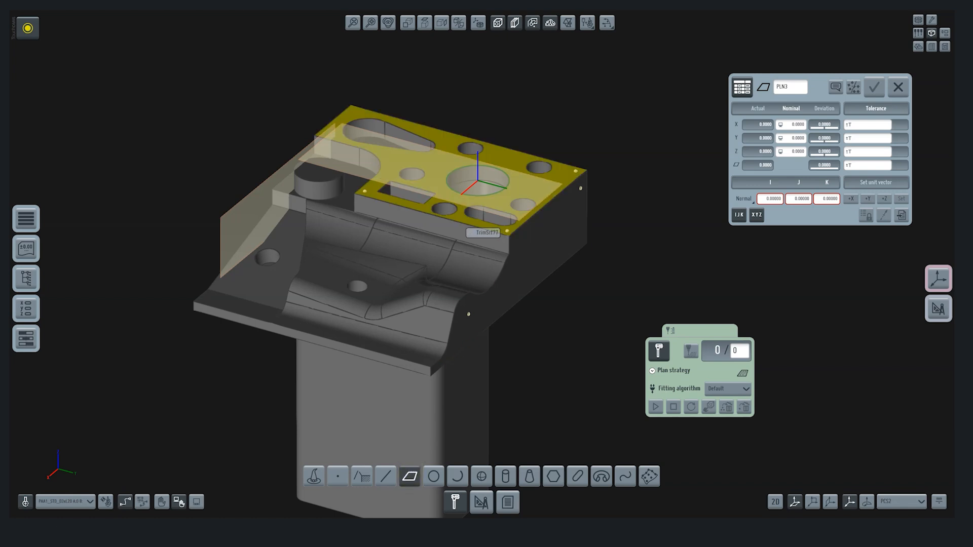
click(474, 224)
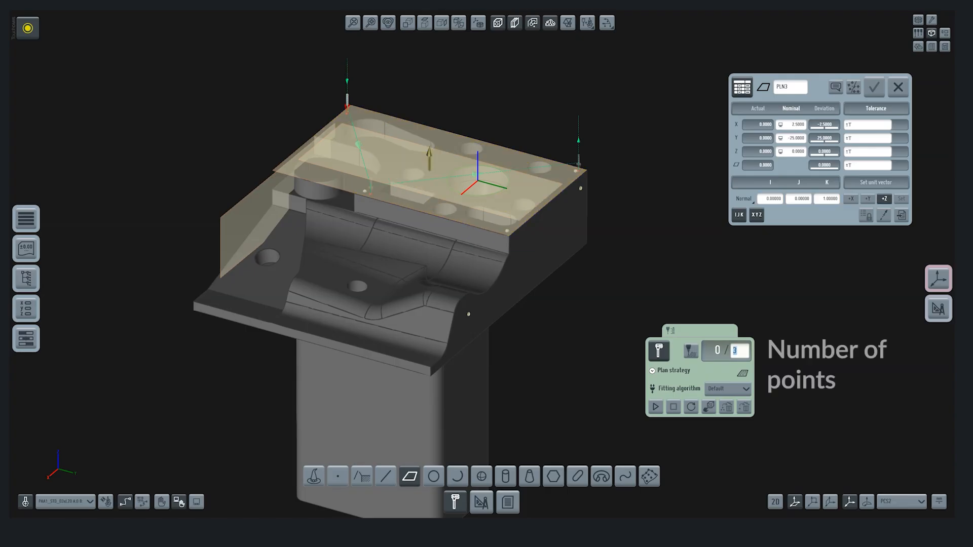
text(10)
key(Return)
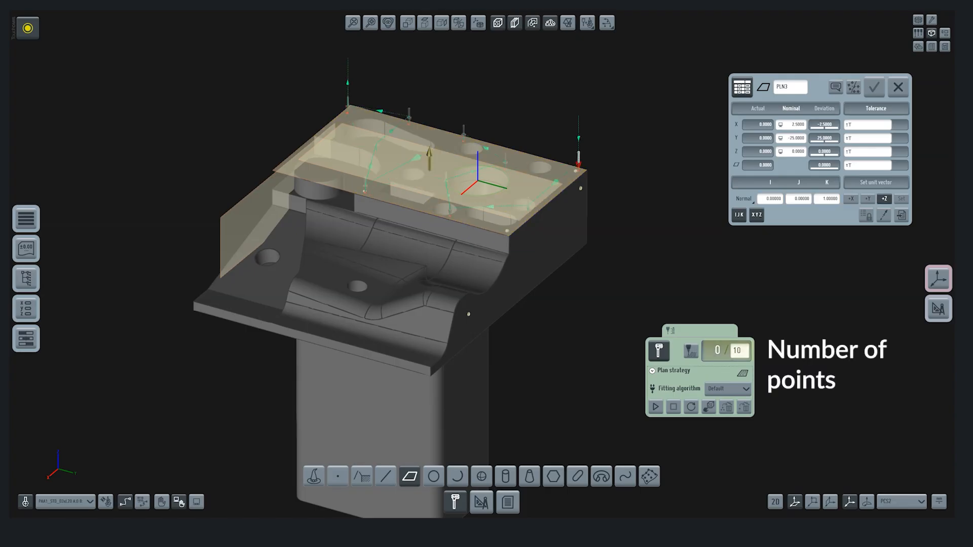
Step: Try the perimeter strategy for the plane's path and adjust its edge offset in the detailed path planning
click(652, 371)
click(709, 373)
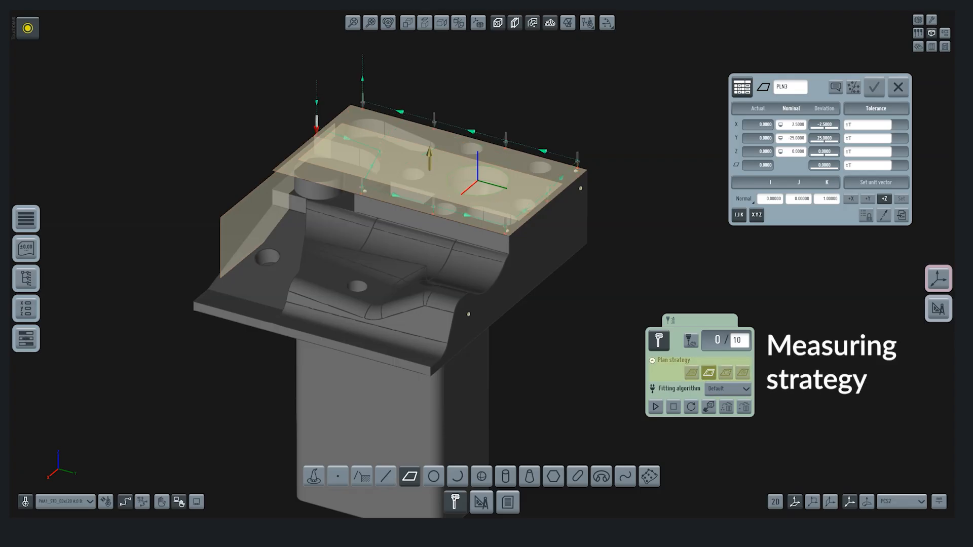
click(690, 341)
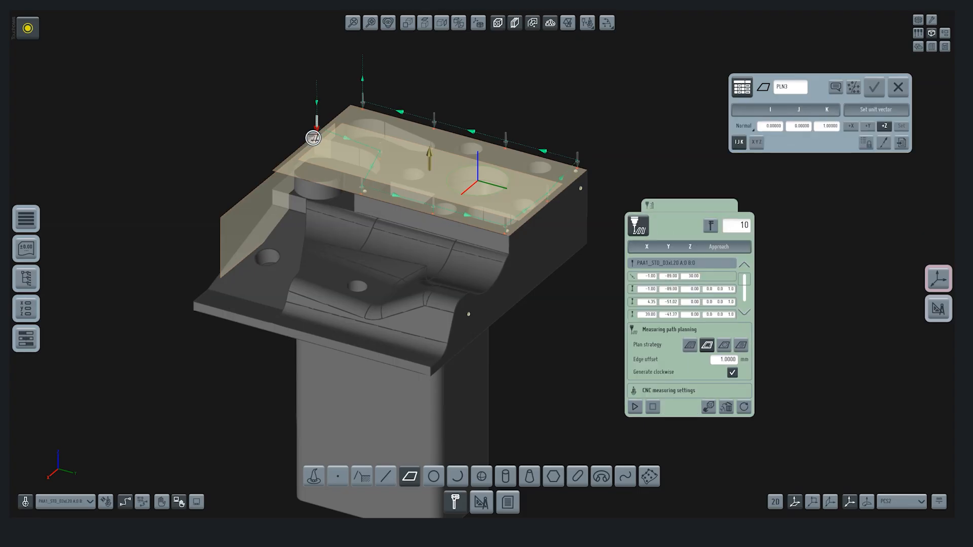
mouse_move(316, 139)
mouse_down()
mouse_move(345, 147)
mouse_move(329, 142)
mouse_up()
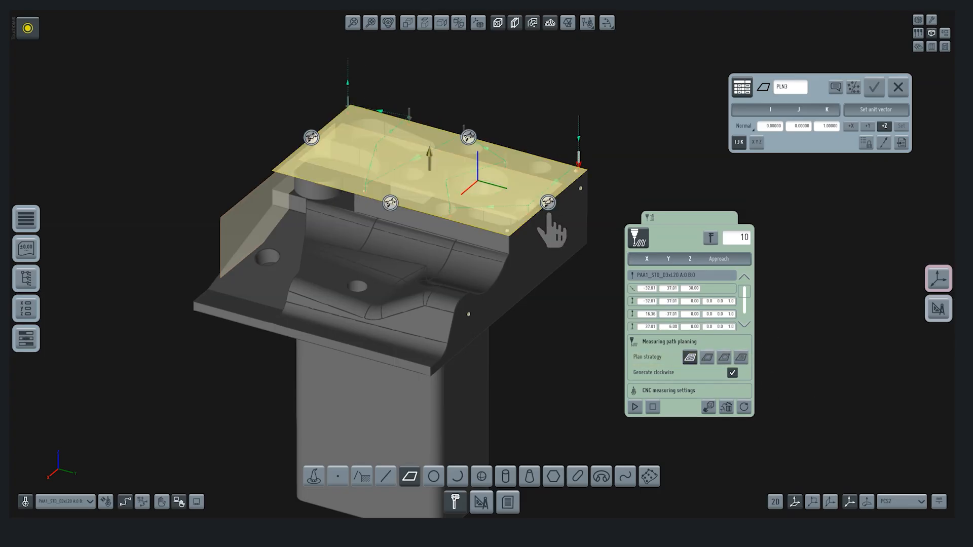
Step: Shrink the plane's measuring area with its boundary handles and reposition individual measuring points on the top face clear of the holes
drag(391, 203, 396, 199)
drag(551, 199, 569, 183)
middle_drag(469, 264, 413, 288)
scroll(463, 303, up, 6)
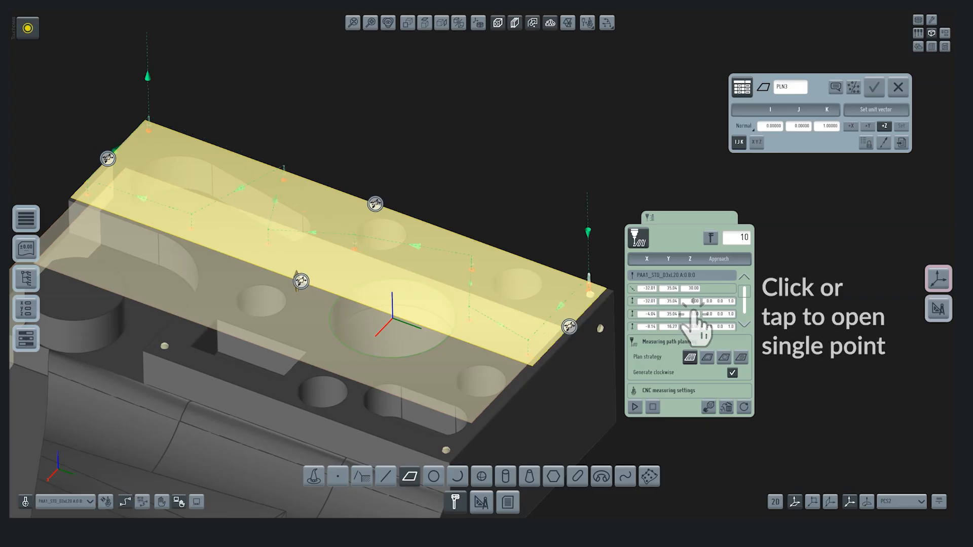
click(648, 301)
drag(472, 255, 451, 242)
drag(355, 233, 336, 253)
drag(271, 235, 257, 254)
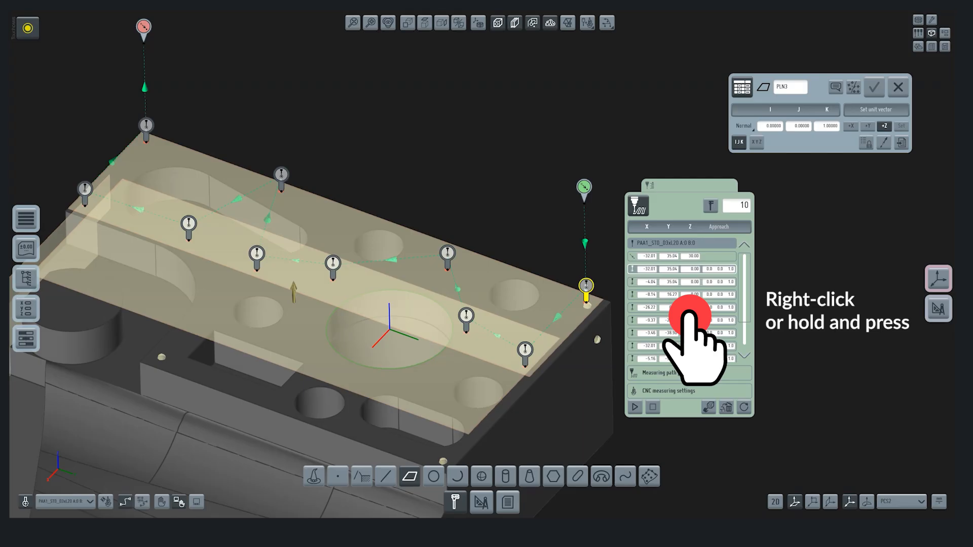
Step: Add a measuring point after the first one, position it at about X -17.6, Y 27.5, and close the detailed path planning
right_click(688, 310)
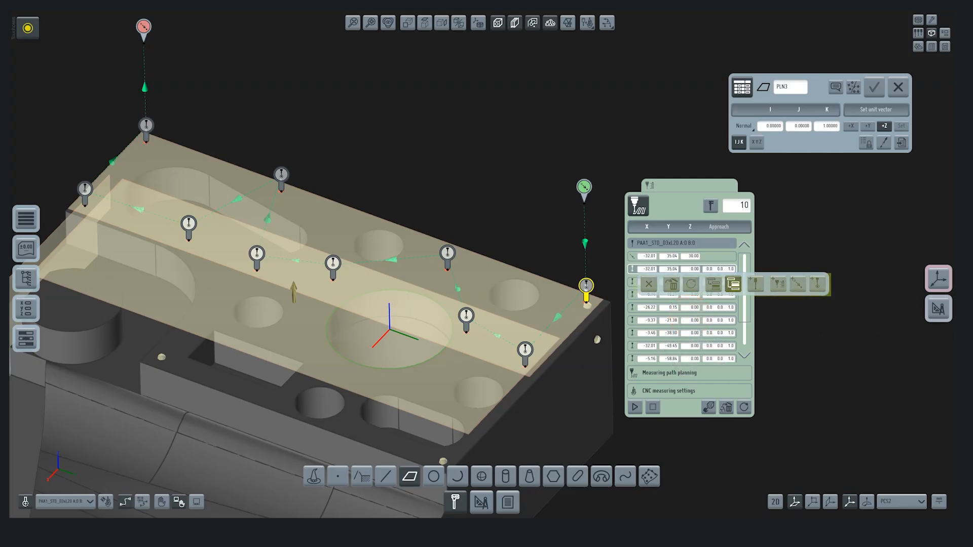
click(817, 283)
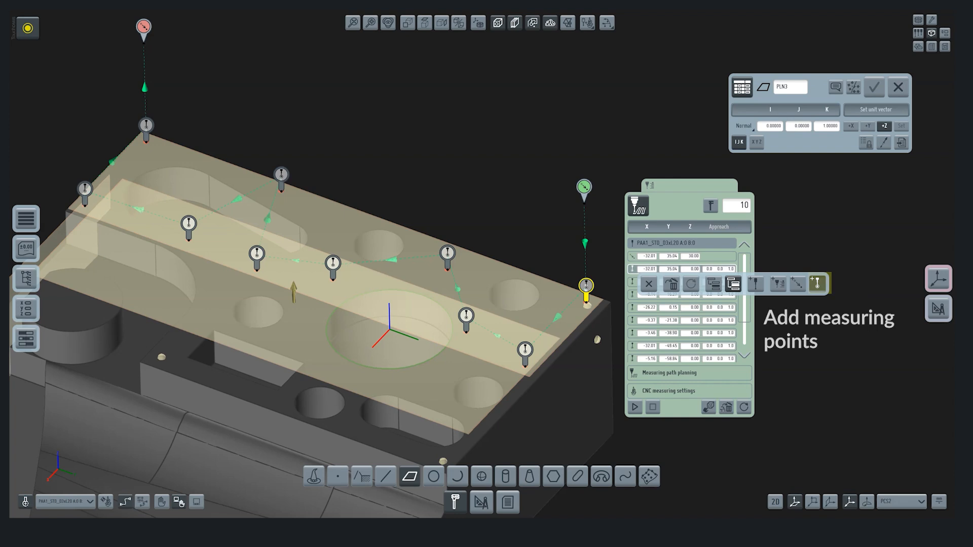
click(556, 332)
drag(556, 332, 527, 324)
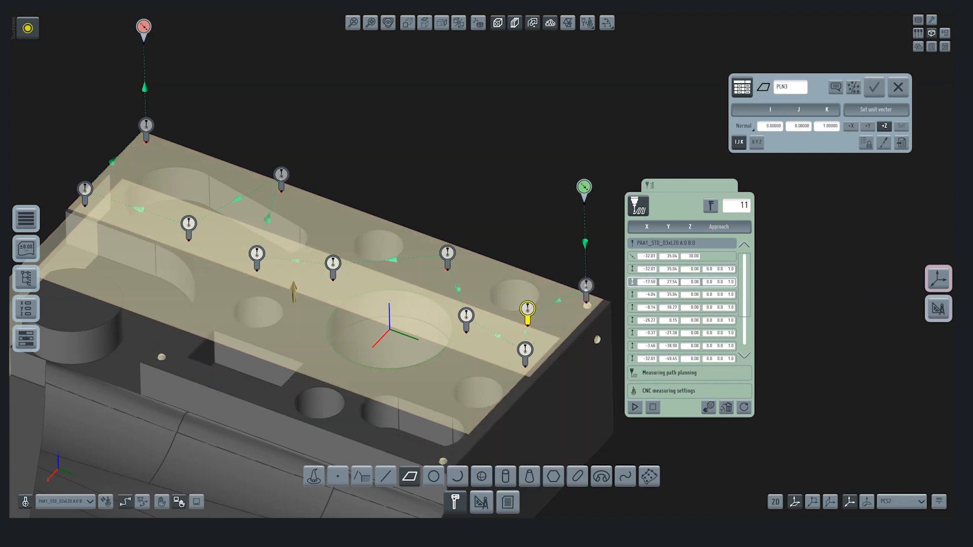
click(710, 205)
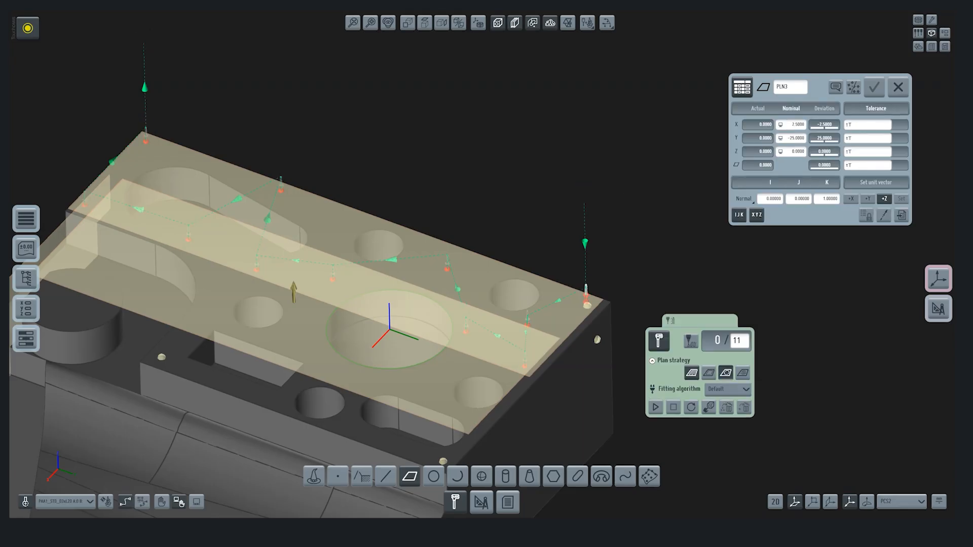
Step: Centre the plane's circular measuring path on the large bore and enlarge it to about 41 mm in diameter
click(690, 341)
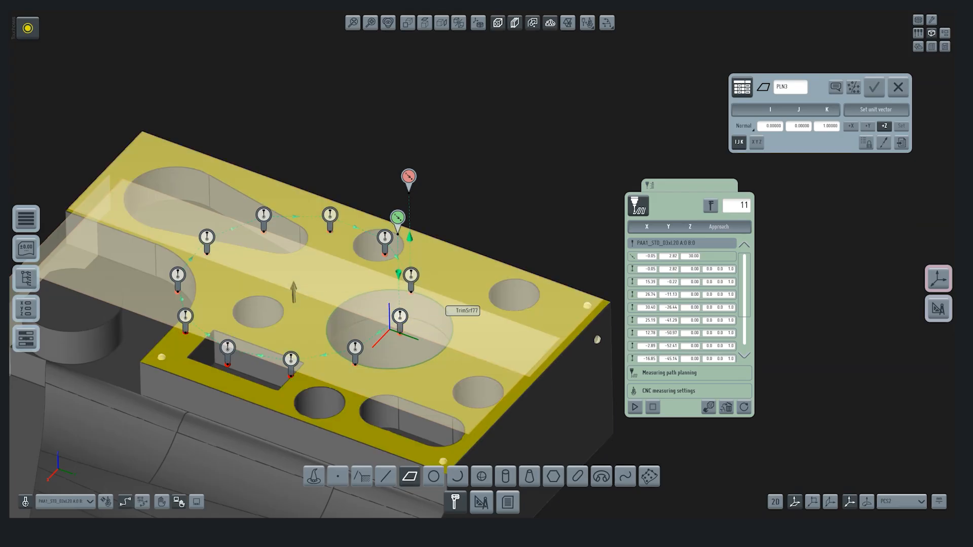
click(446, 307)
click(435, 286)
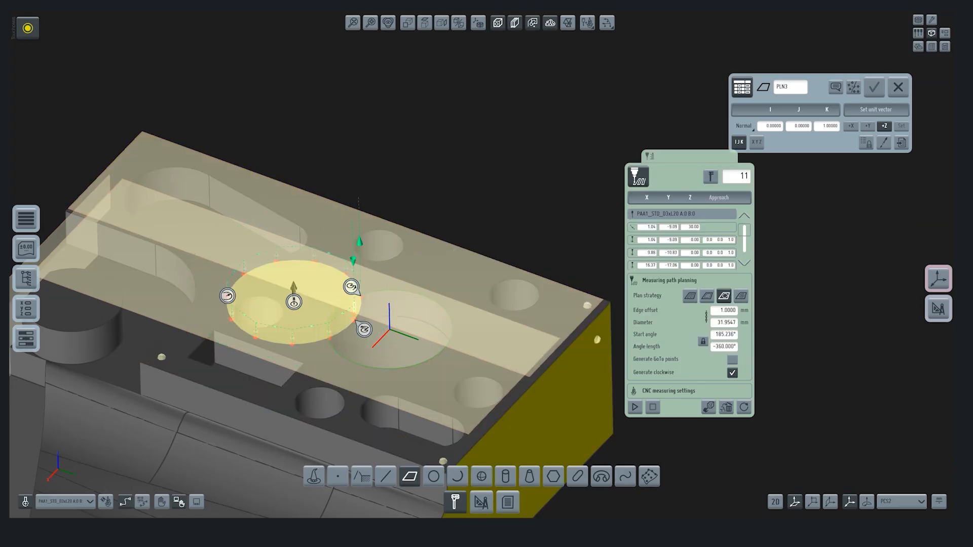
drag(294, 302, 387, 330)
drag(320, 329, 301, 328)
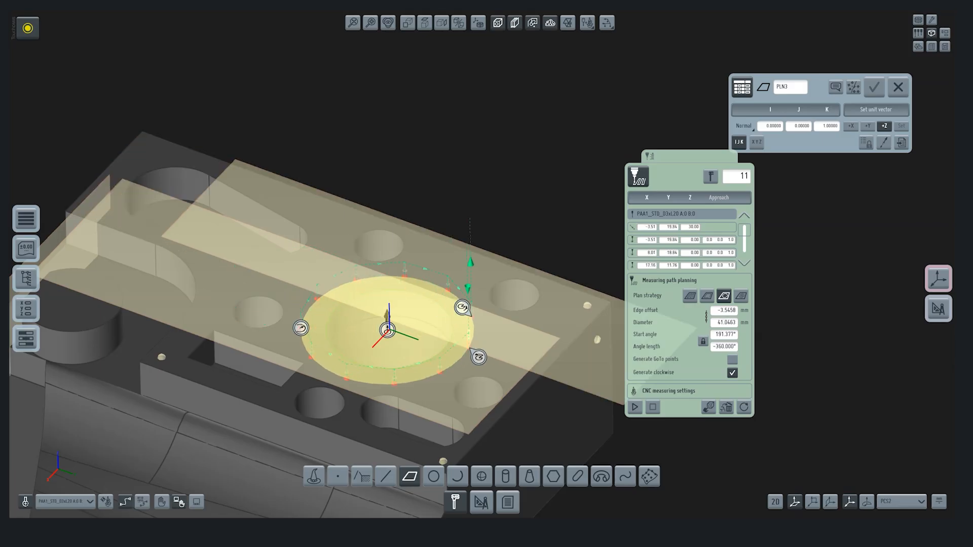
Step: Reposition a measuring point of the circular path beside the large bore and close the detailed path planning
click(669, 280)
drag(469, 336, 465, 345)
click(465, 340)
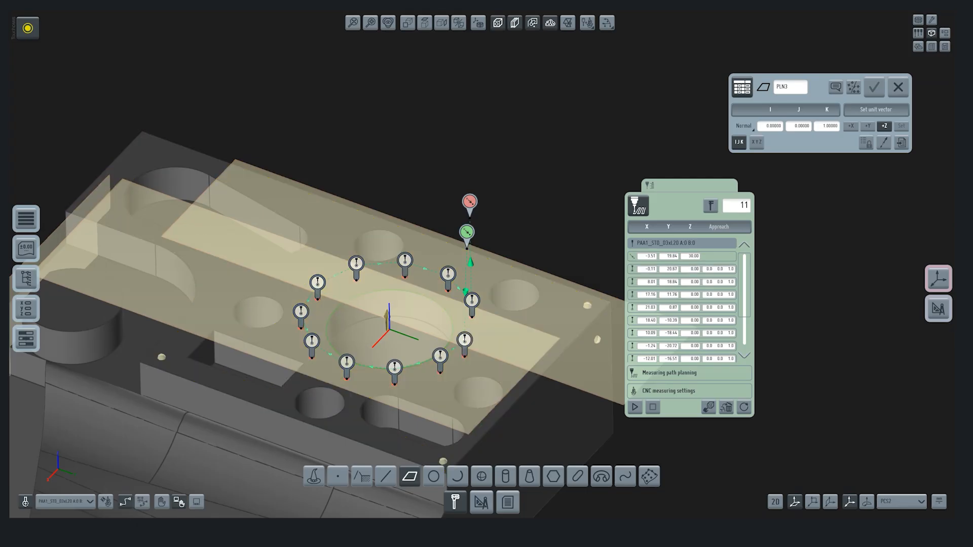
click(711, 206)
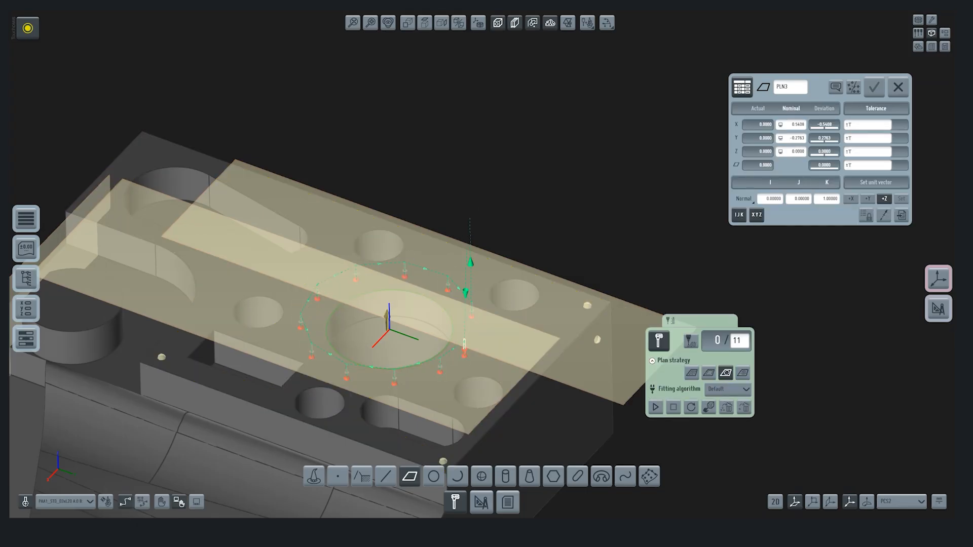
Step: Switch the plane to the grid plan strategy, run its 11-point CNC measurement and accept the plane
click(691, 373)
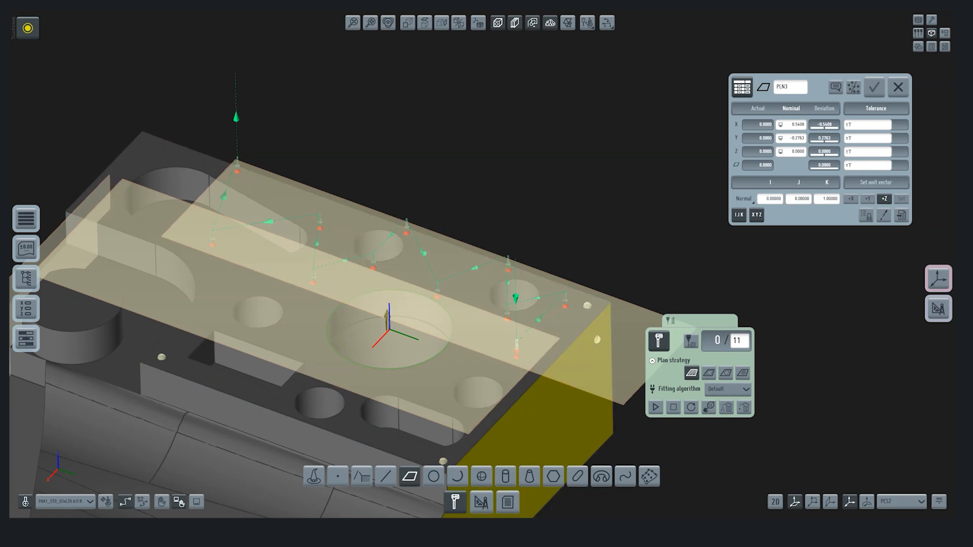
click(655, 407)
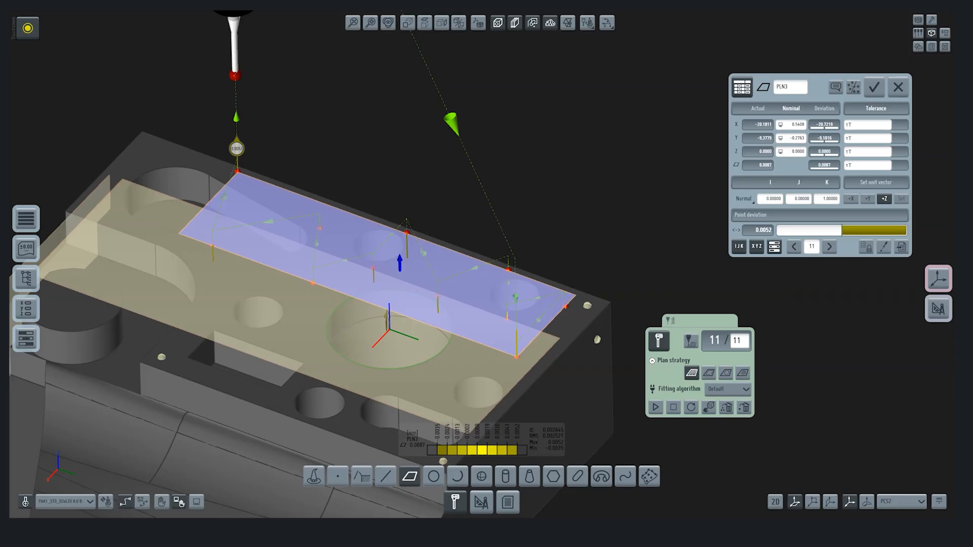
click(874, 86)
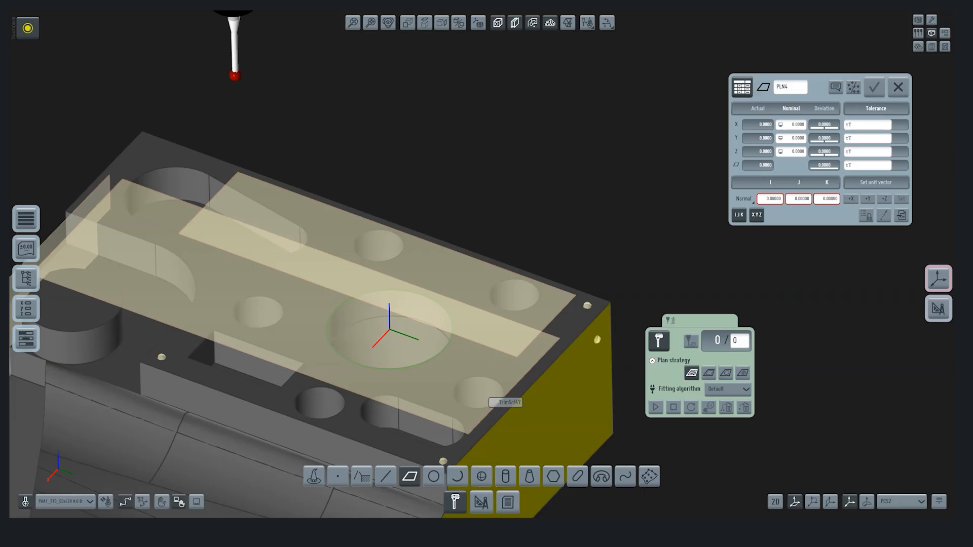
Step: Set up a circle measurement on the top edge of the cylindrical boss
scroll(485, 379, down, 3)
click(434, 476)
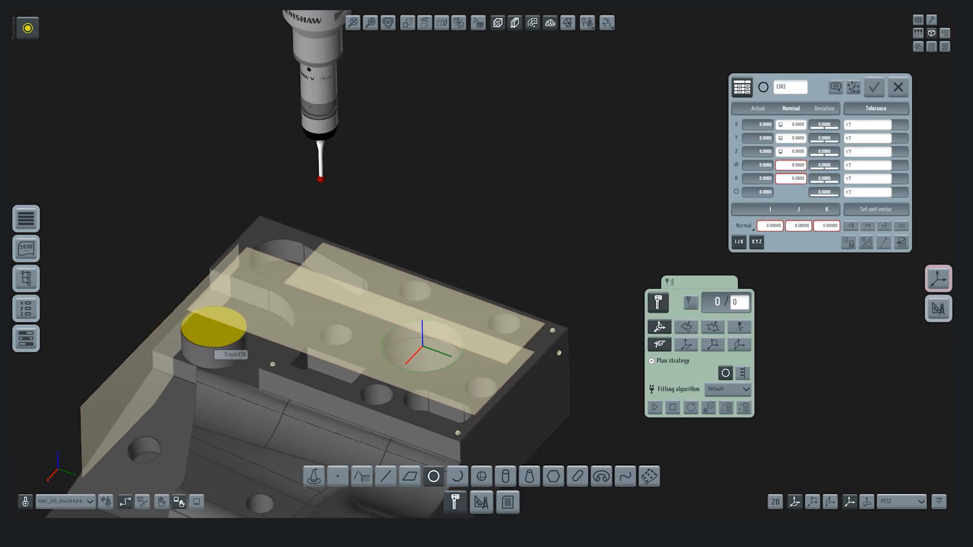
click(214, 327)
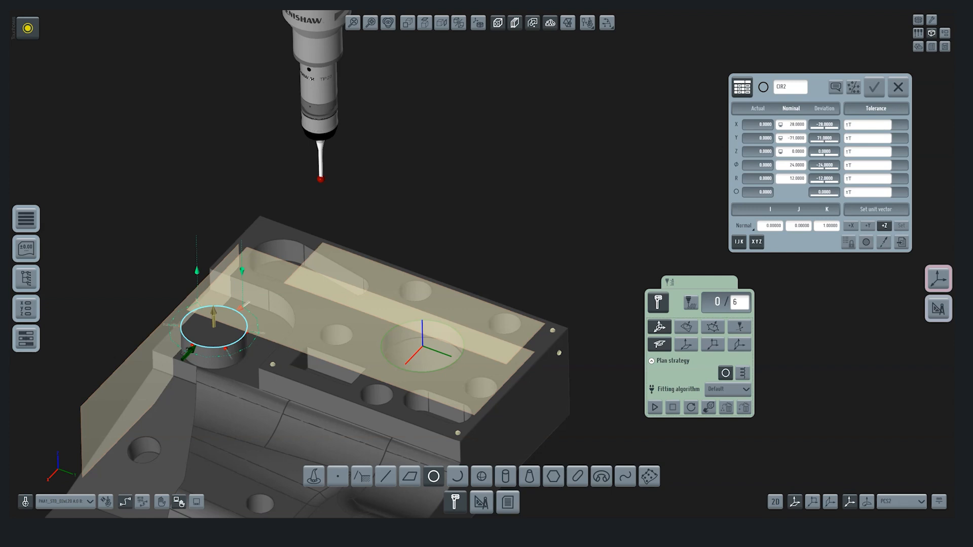
Step: Set the boss circle's measuring depth to 3 mm in the detailed path planning and run the measurement
click(691, 302)
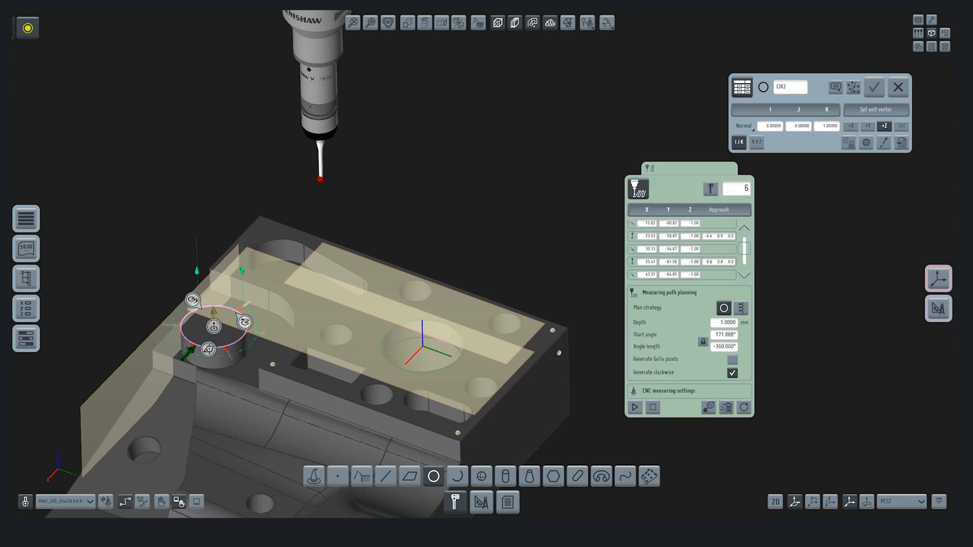
click(679, 391)
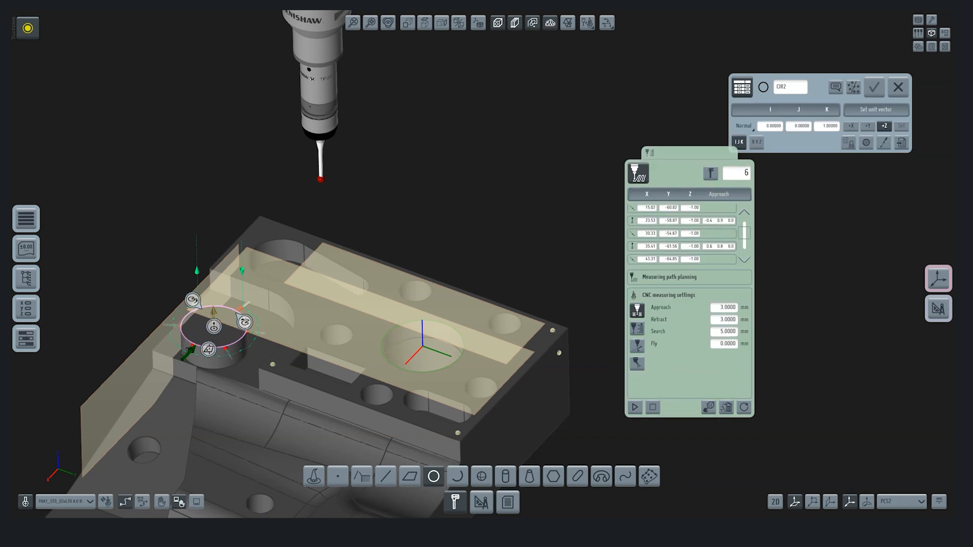
scroll(229, 347, up, 6)
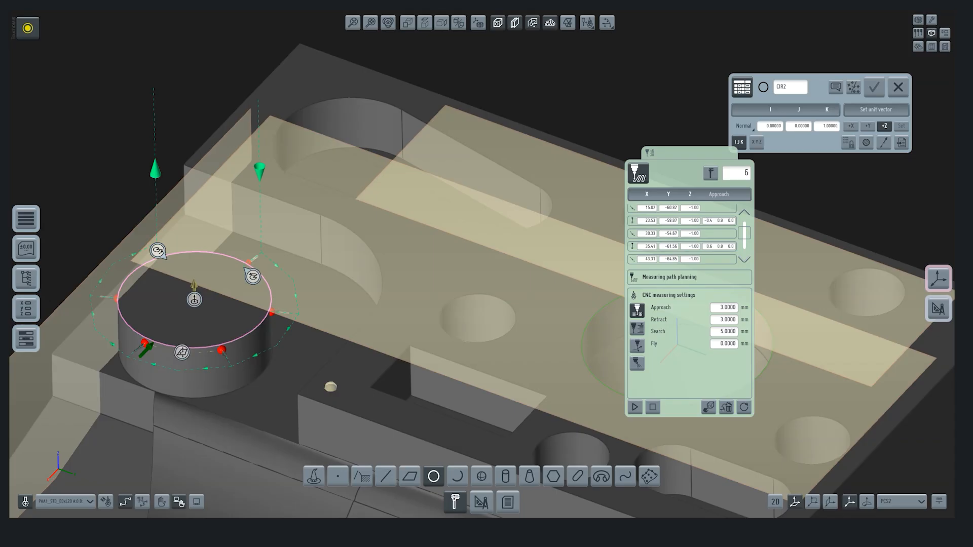
click(669, 276)
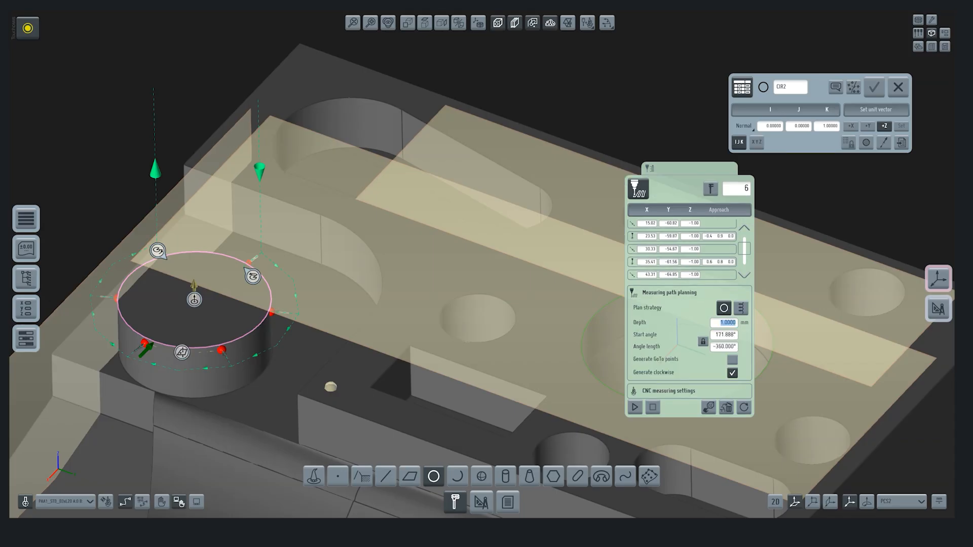
key(Tab)
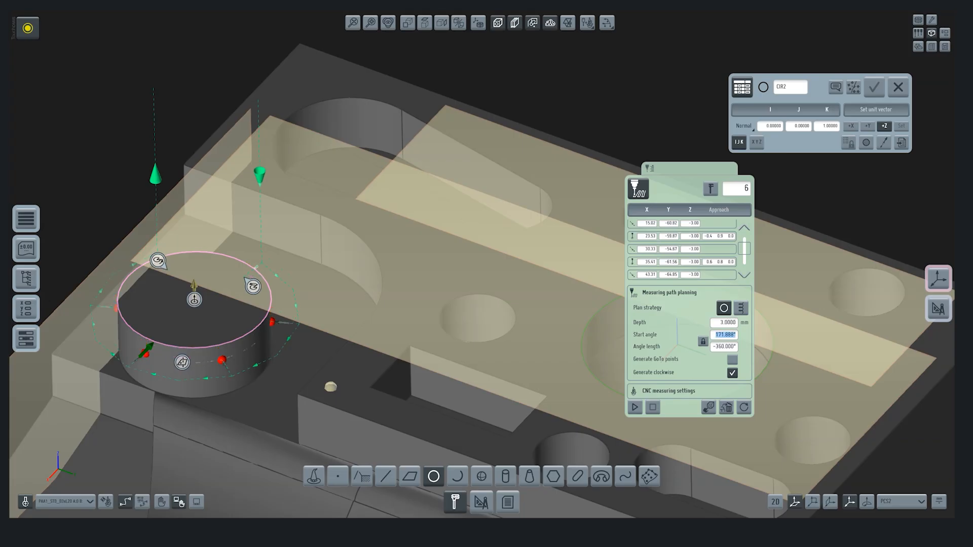
click(756, 142)
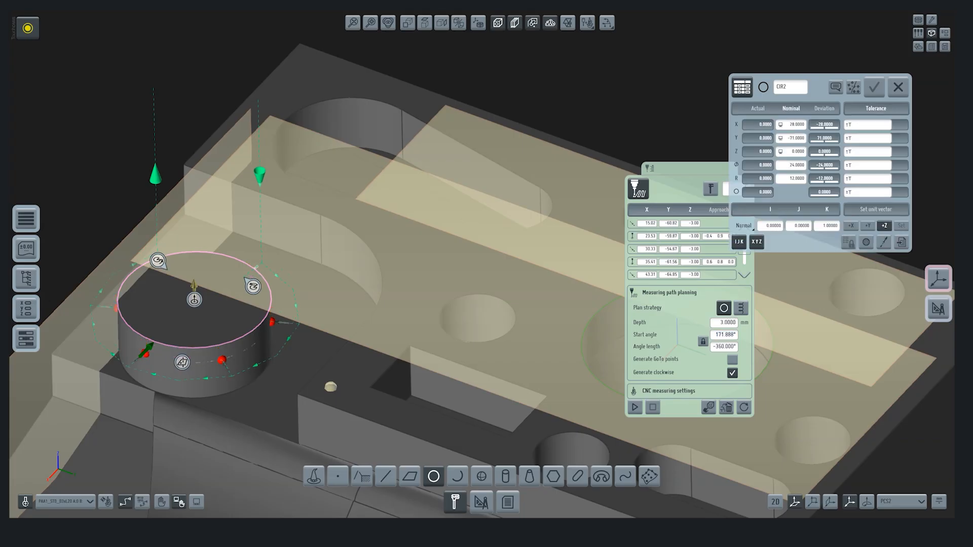
click(635, 408)
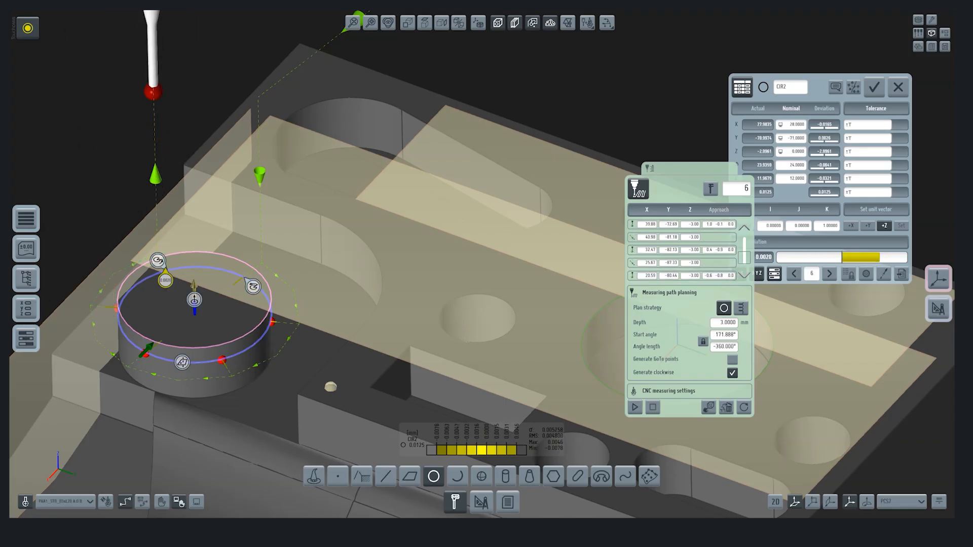
Step: Give the boss circle a tolerance of ±0.1 mm on its X position and ±0.05 mm on its Y position
click(868, 124)
click(944, 164)
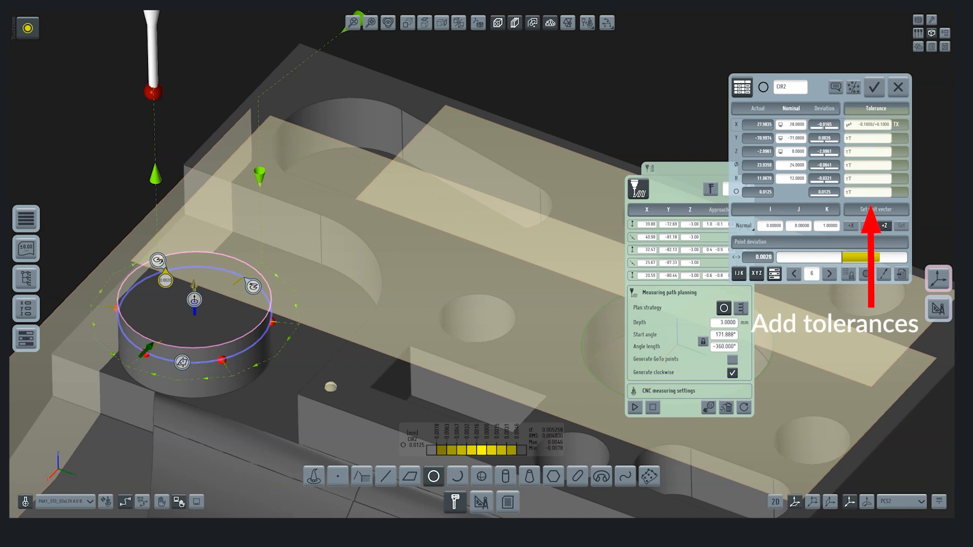
click(868, 139)
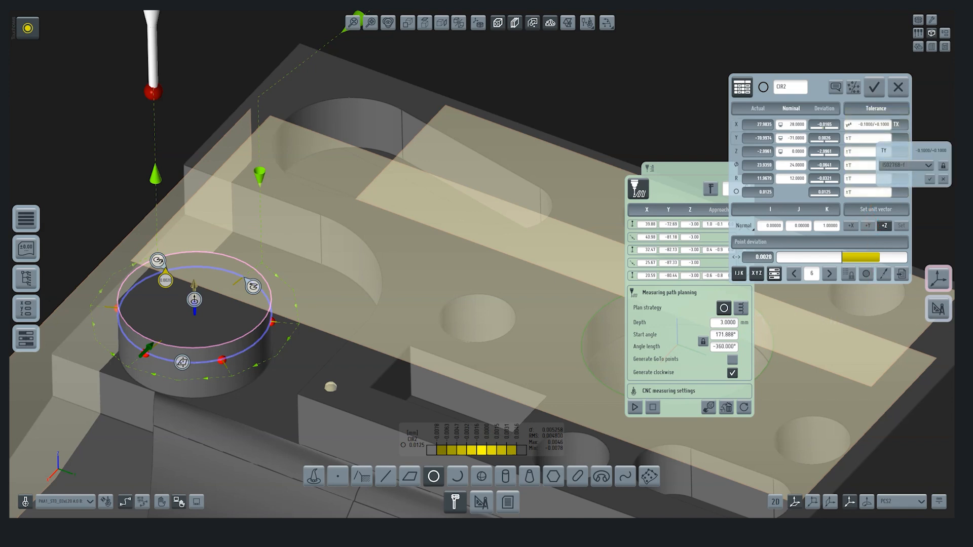
click(943, 166)
Step: Apply the h7 fit tolerance to the boss circle's diameter, then accept the circle and close the measurement
click(868, 165)
click(892, 193)
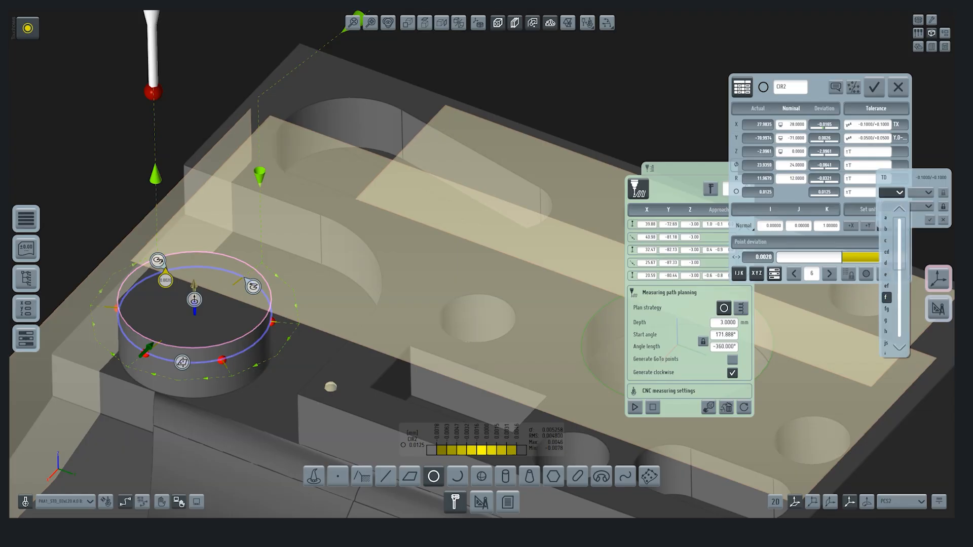
click(885, 331)
click(928, 193)
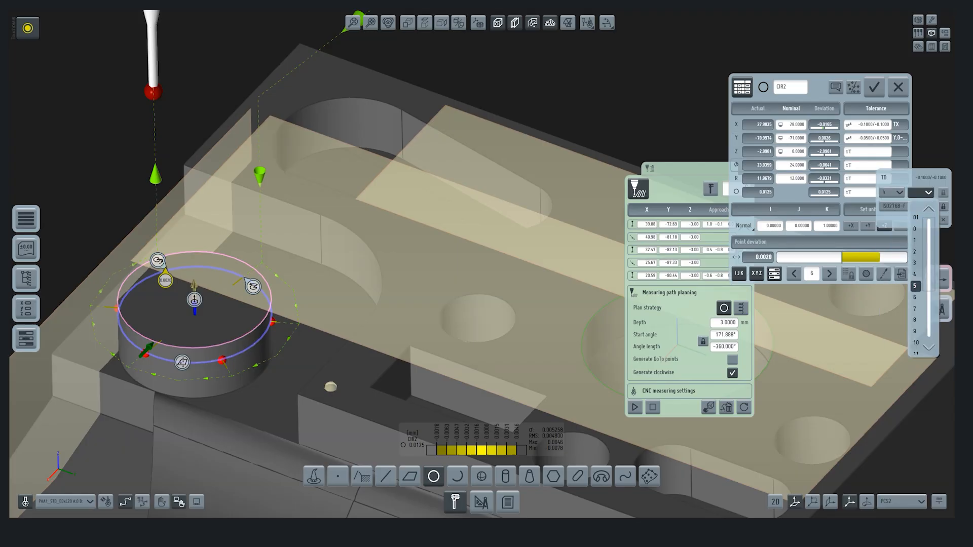
click(915, 308)
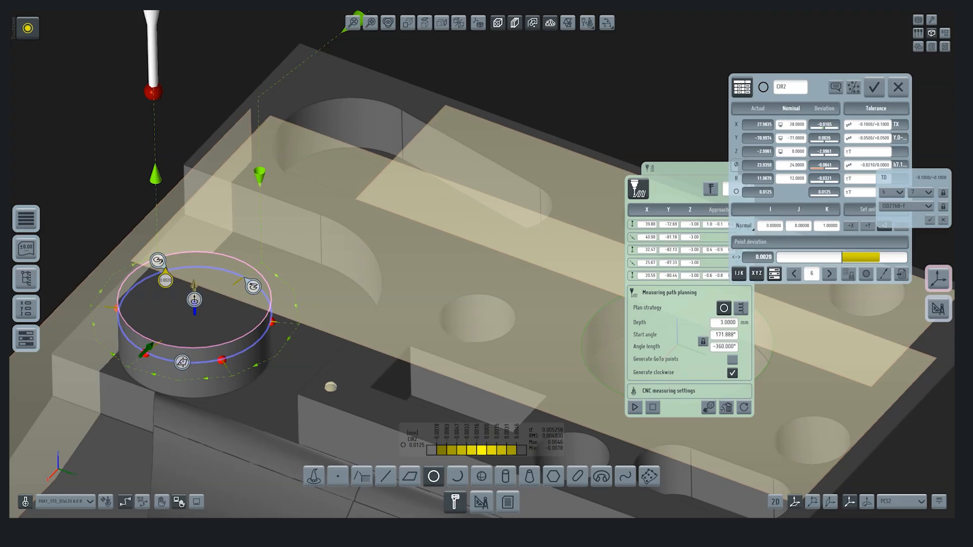
click(874, 88)
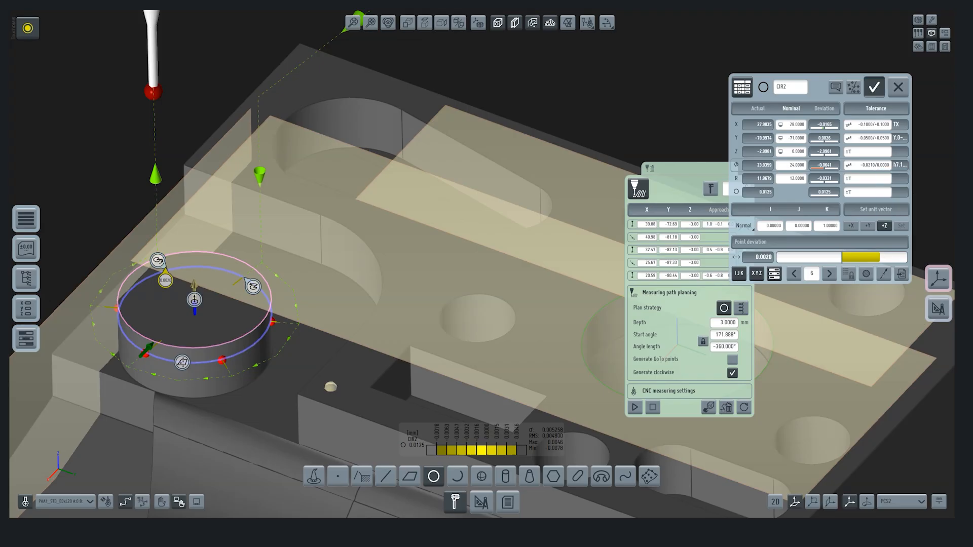
click(898, 87)
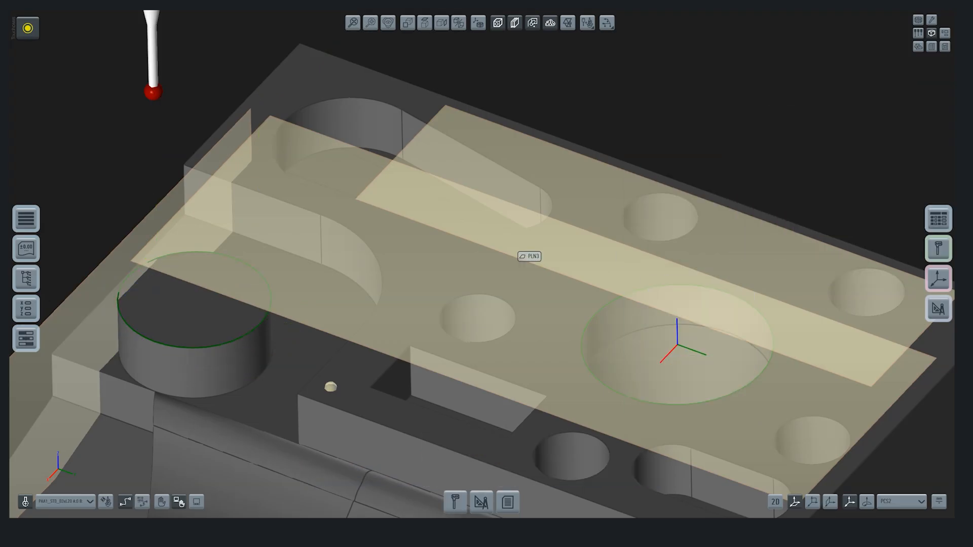
Step: Start a circle multi-measurement with the object list and add the five small round holes in the top face
click(454, 501)
click(433, 476)
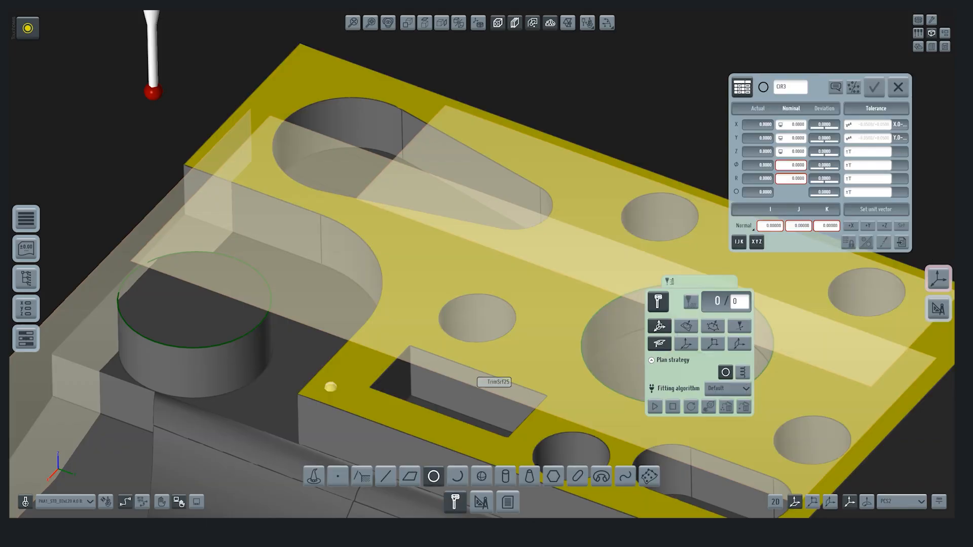
scroll(475, 365, up, 1)
scroll(479, 362, down, 6)
middle_drag(509, 354, 355, 334)
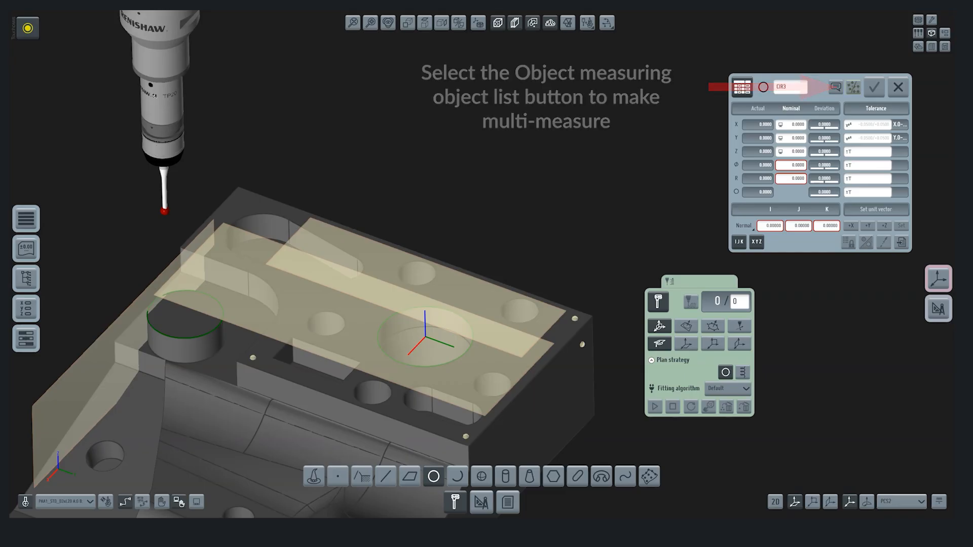
click(853, 87)
click(415, 271)
click(520, 310)
click(492, 384)
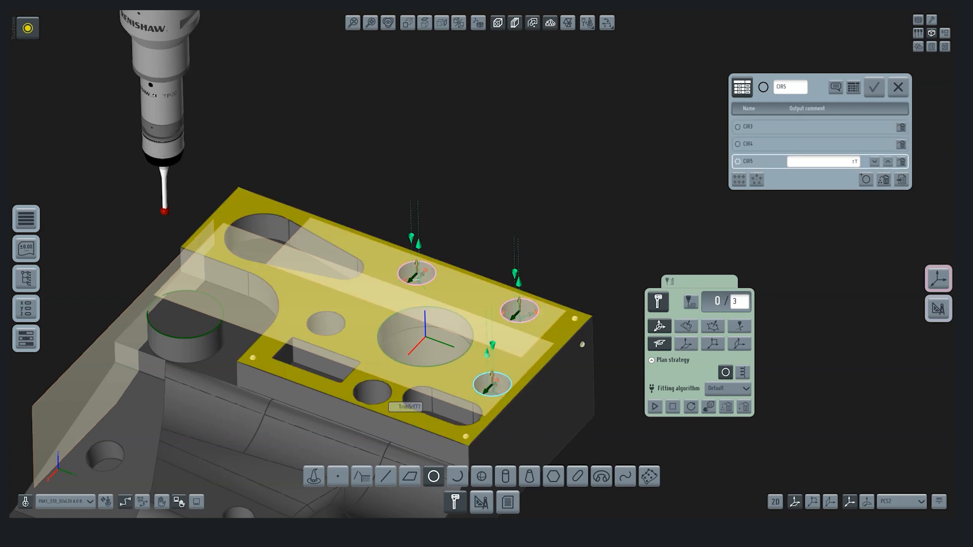
click(372, 391)
click(325, 322)
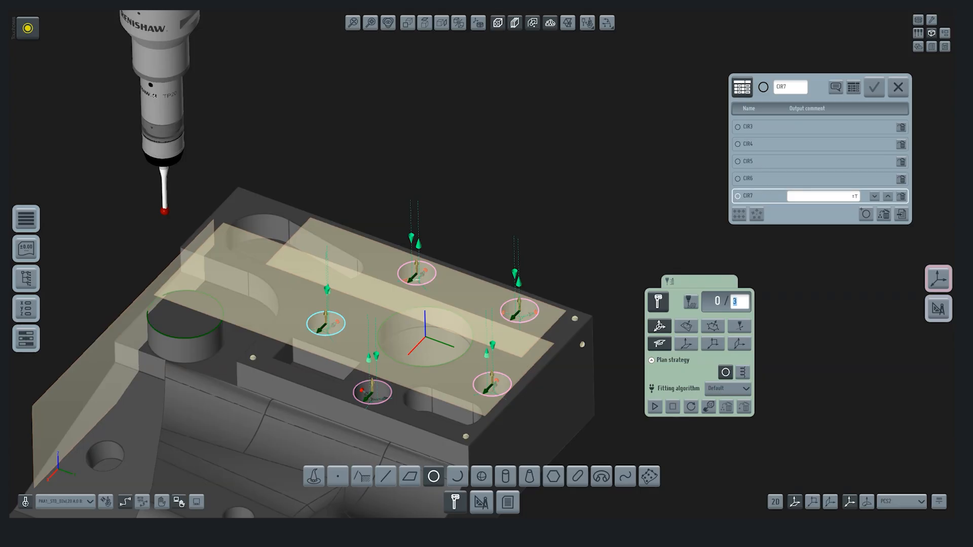
Step: Set 4 measuring points for each of the five listed hole circles and run the multi-measurement
text(4)
click(760, 178)
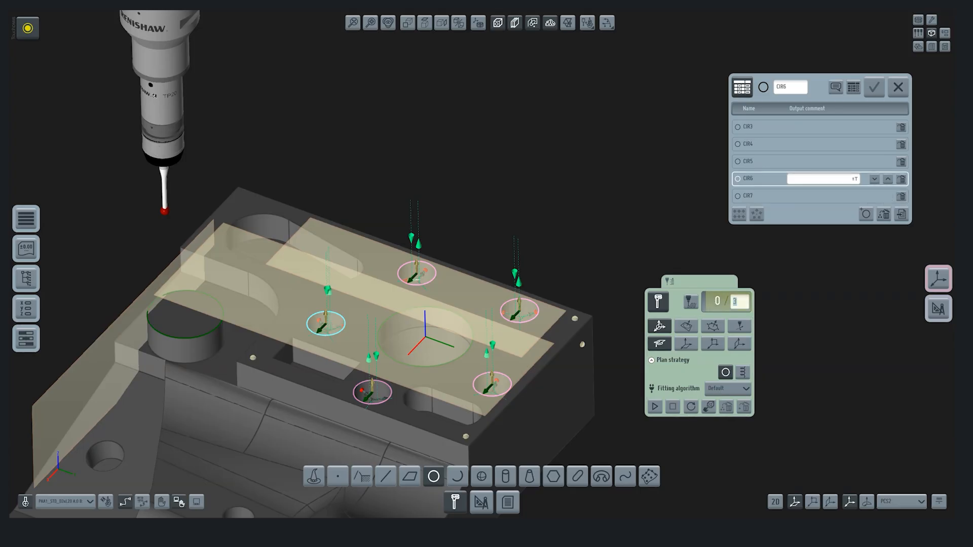
click(810, 162)
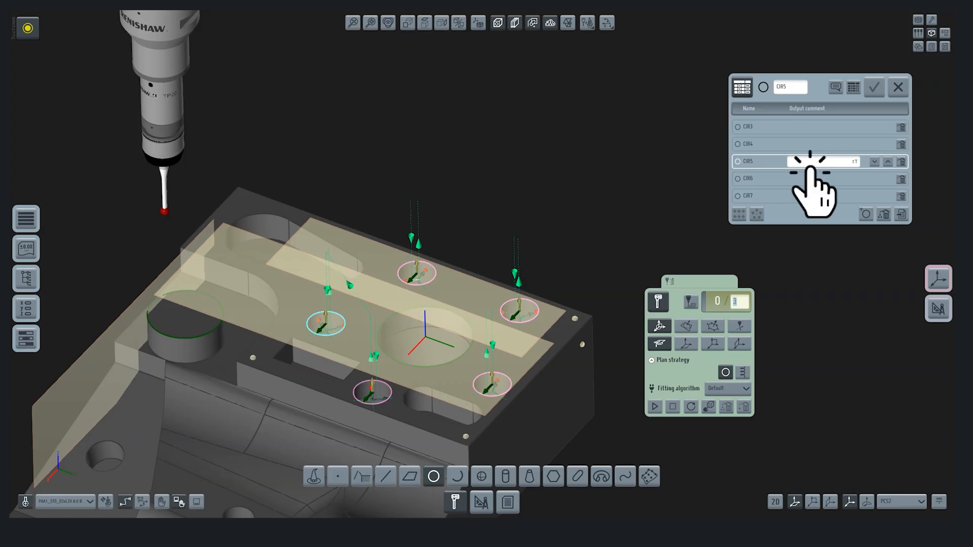
click(810, 145)
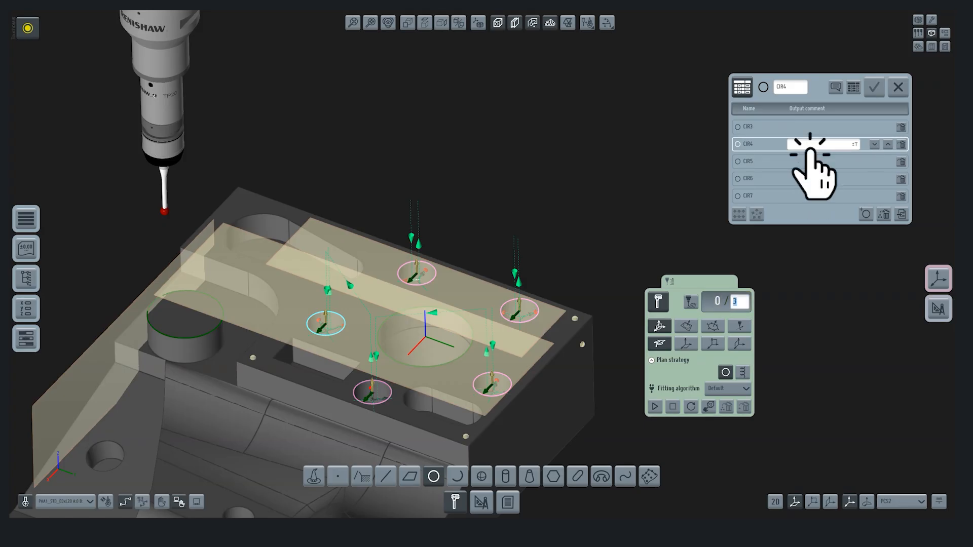
click(810, 127)
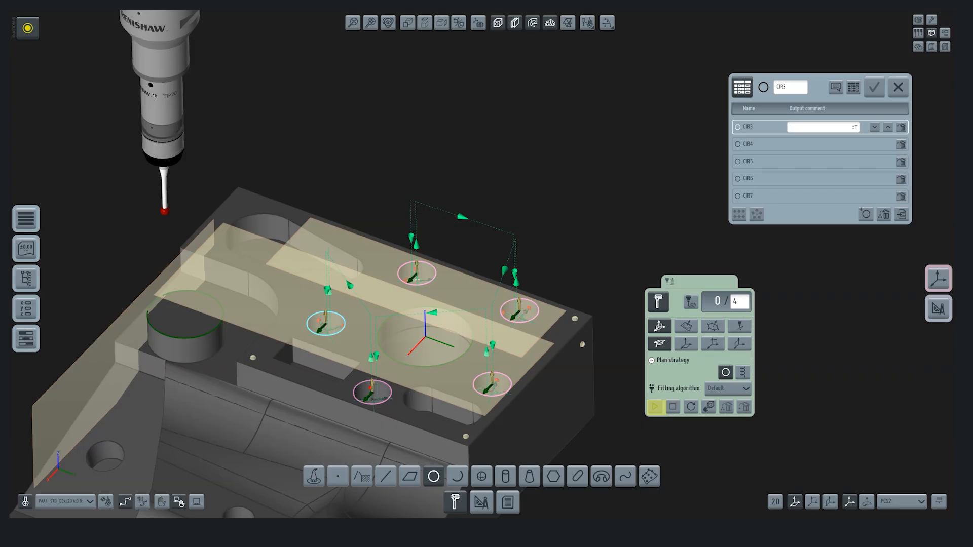
click(655, 407)
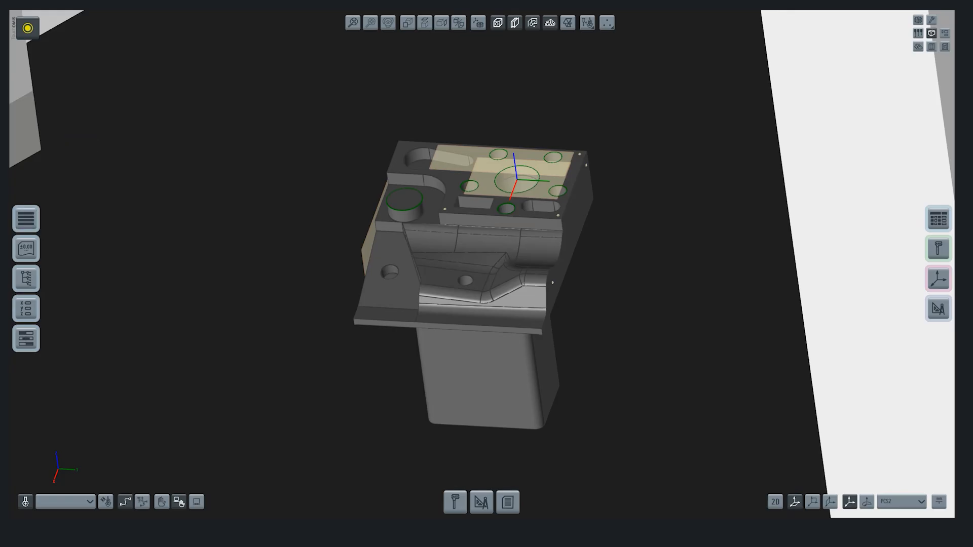
Step: Save the session as "TouchDMIS first measuring program" with the measured data and the comment "First measuring program"
click(28, 28)
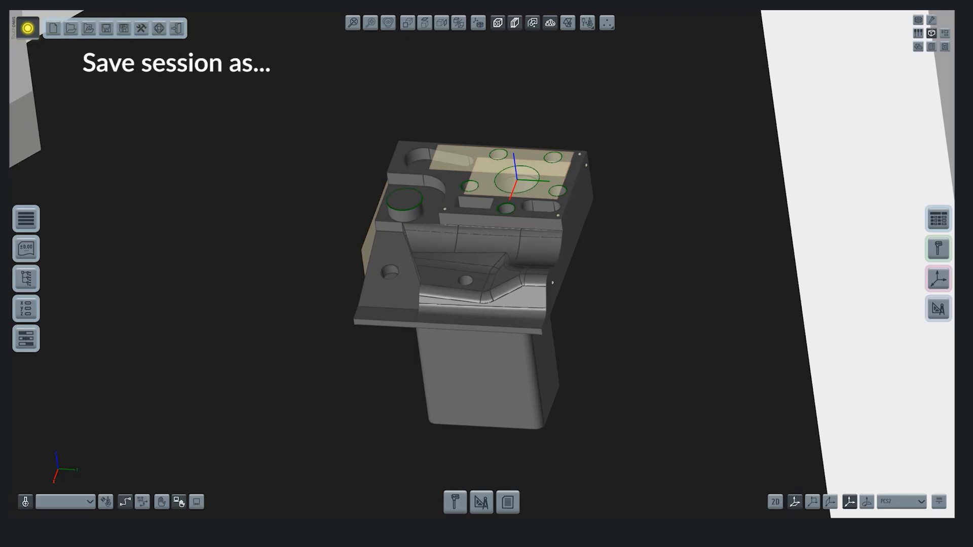
click(124, 28)
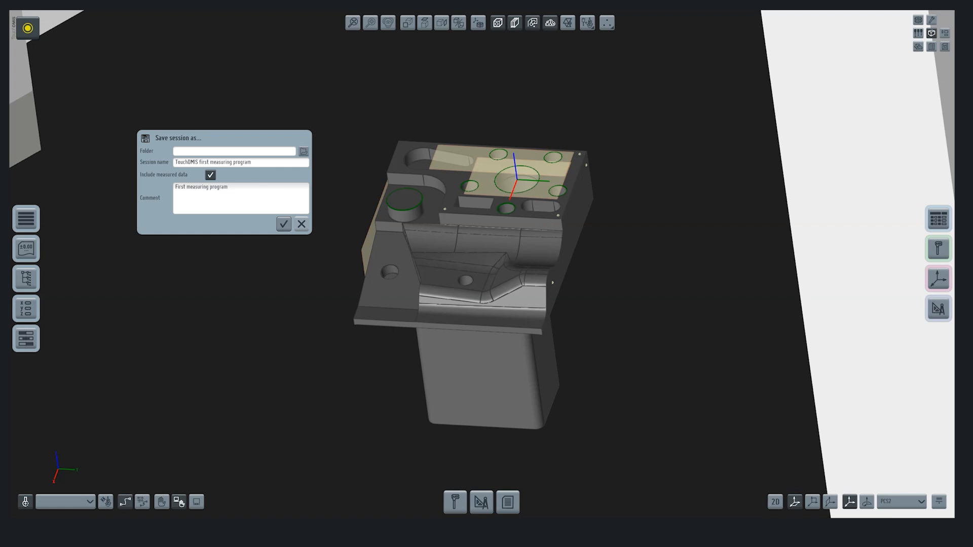
click(203, 187)
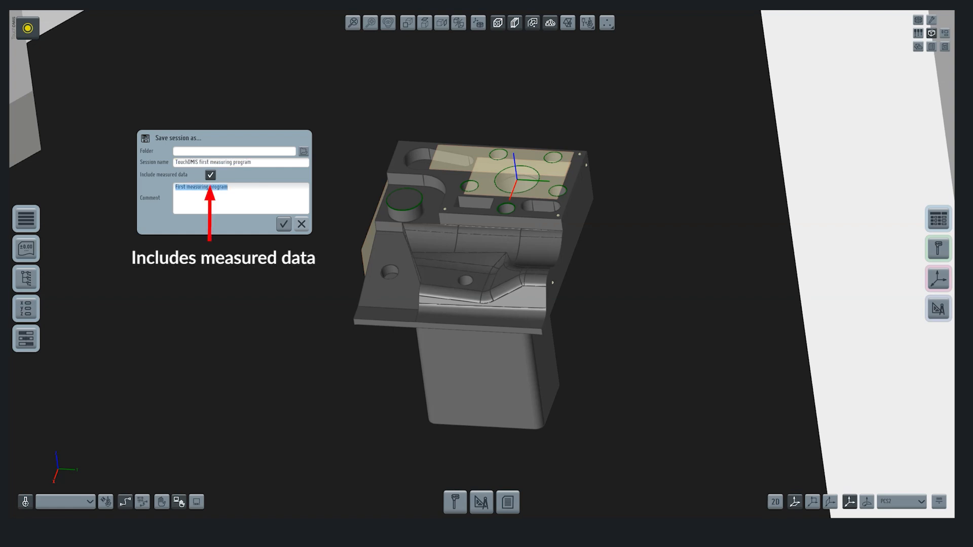
click(284, 224)
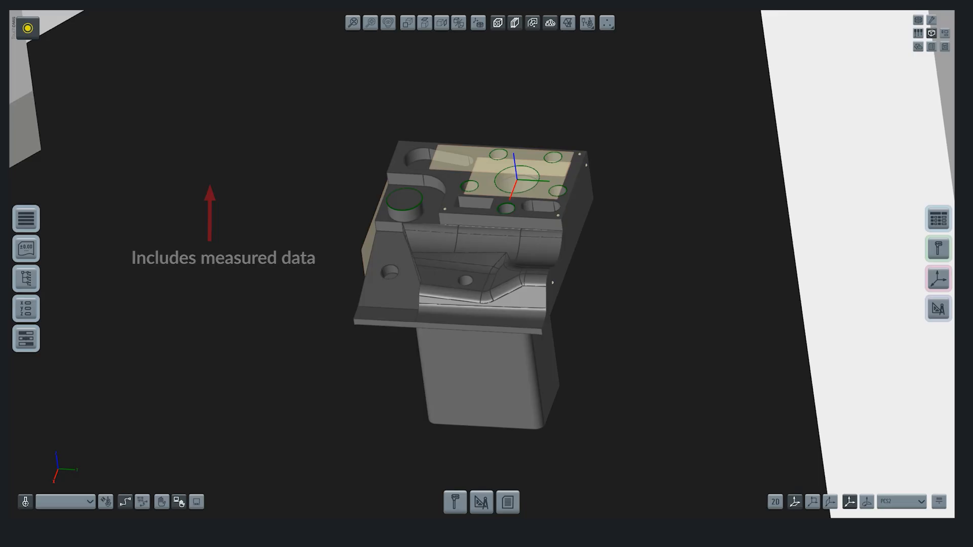